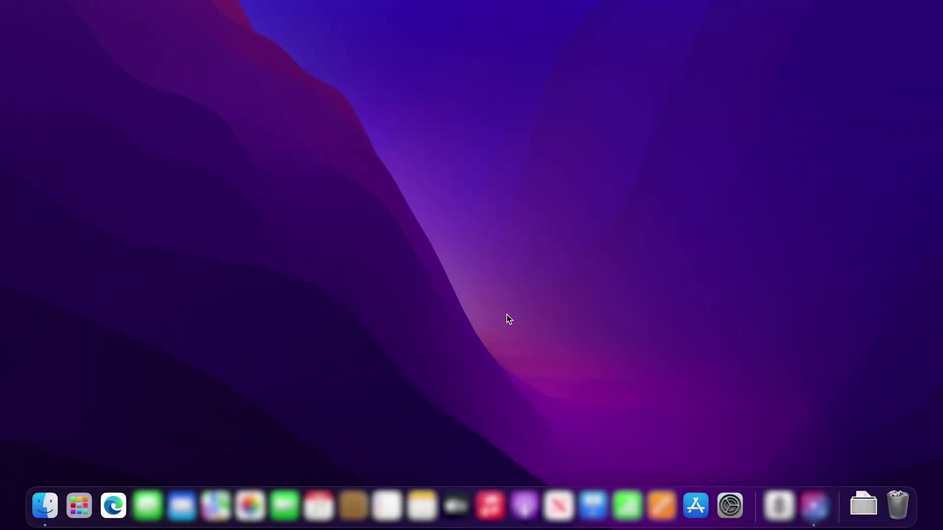
- In the App Store, search for 'Microsoft 365' and open the bundle's product page
left_click(697, 506)
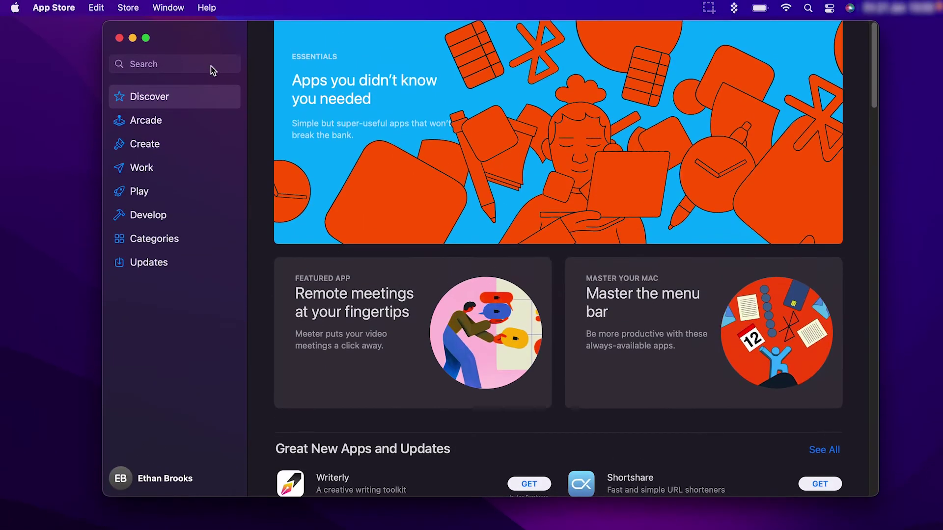
left_click(211, 66)
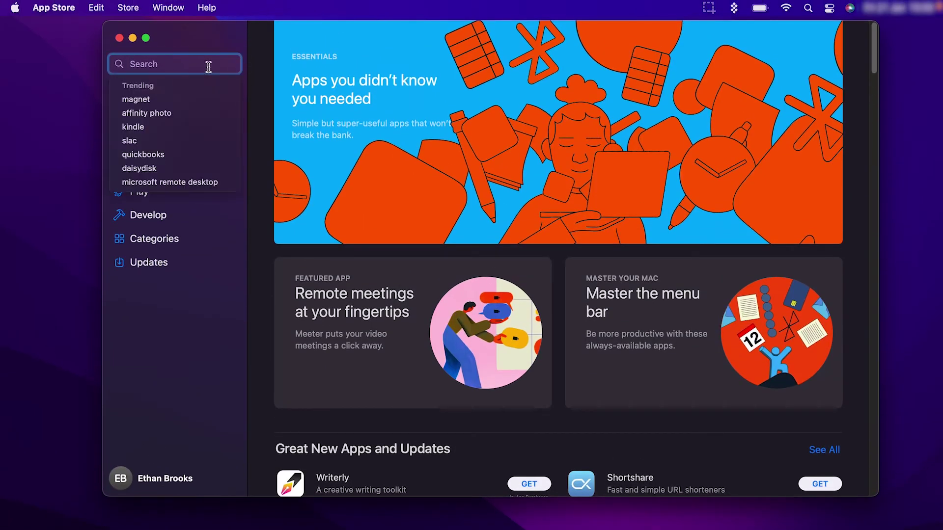
type("Microsoft")
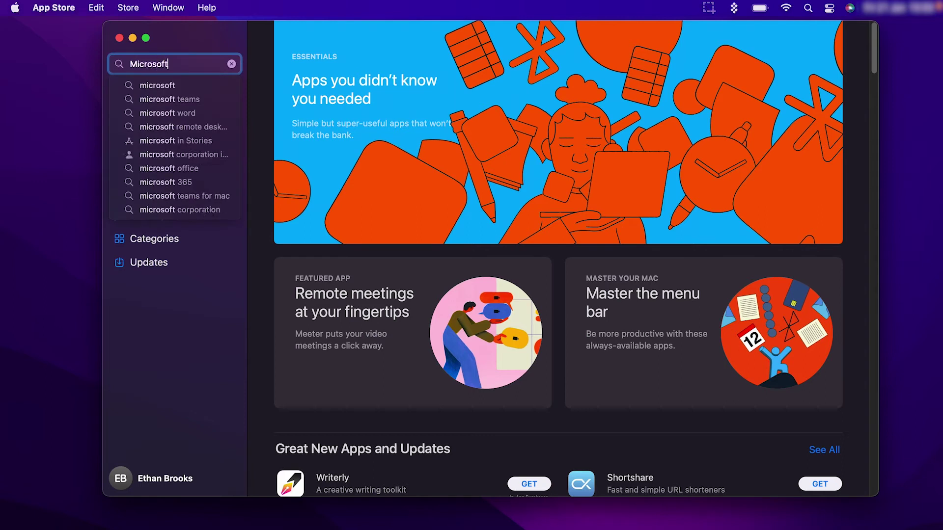
type(" 365")
key("Return")
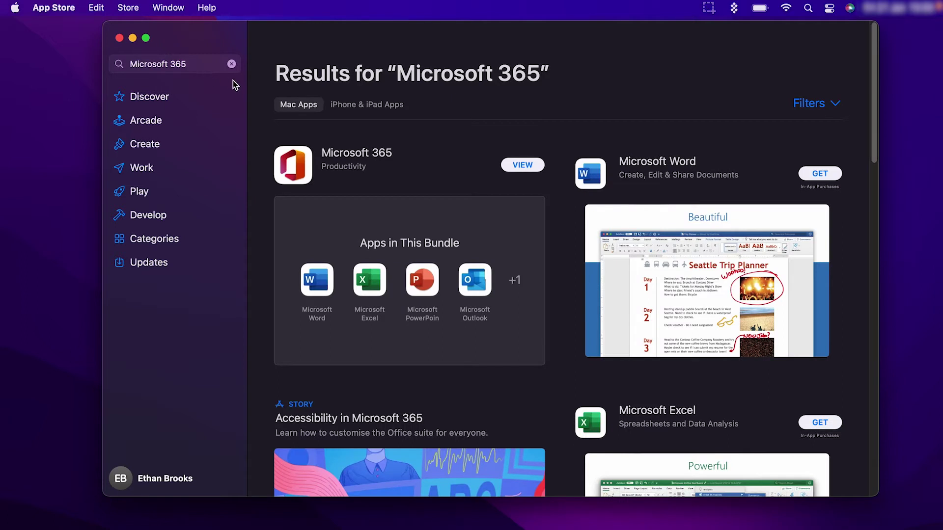
left_click(527, 169)
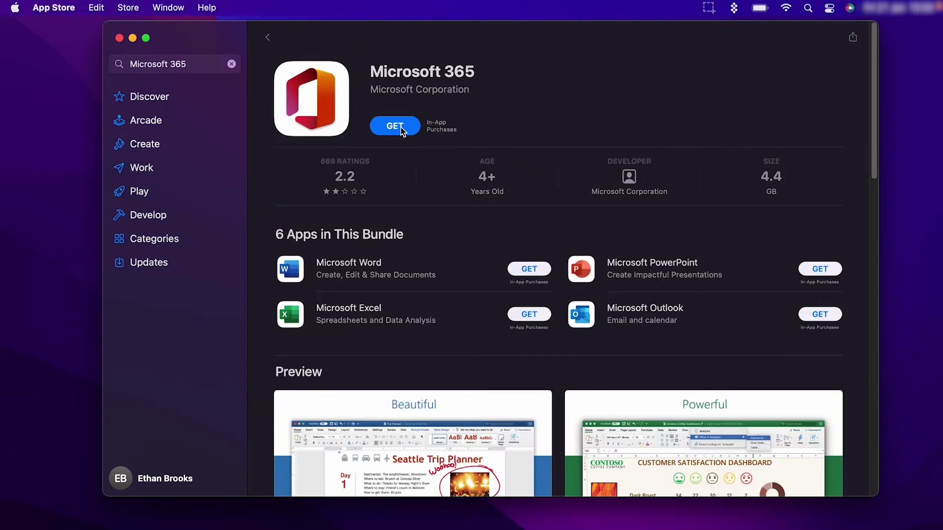
- Get and install the Microsoft 365 bundle, signing in with the Apple ID password
left_click(399, 127)
left_click(401, 127)
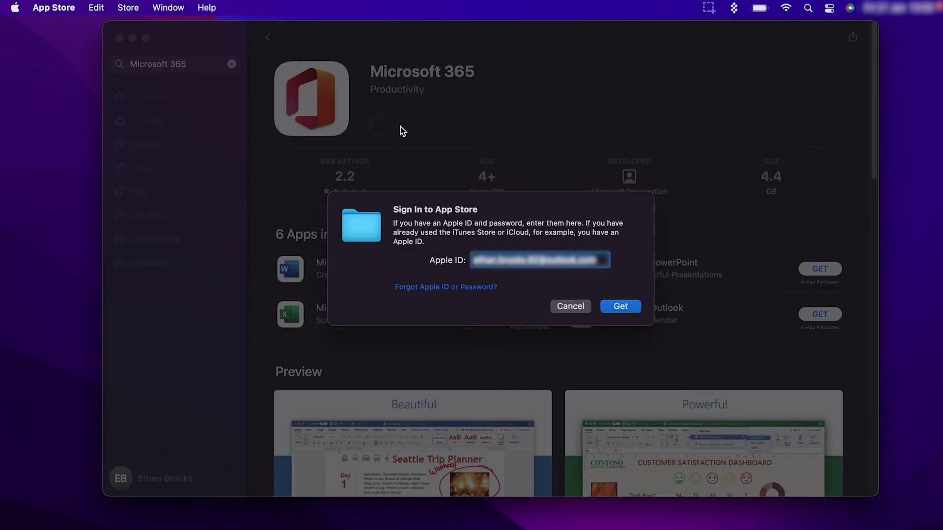
left_click(620, 307)
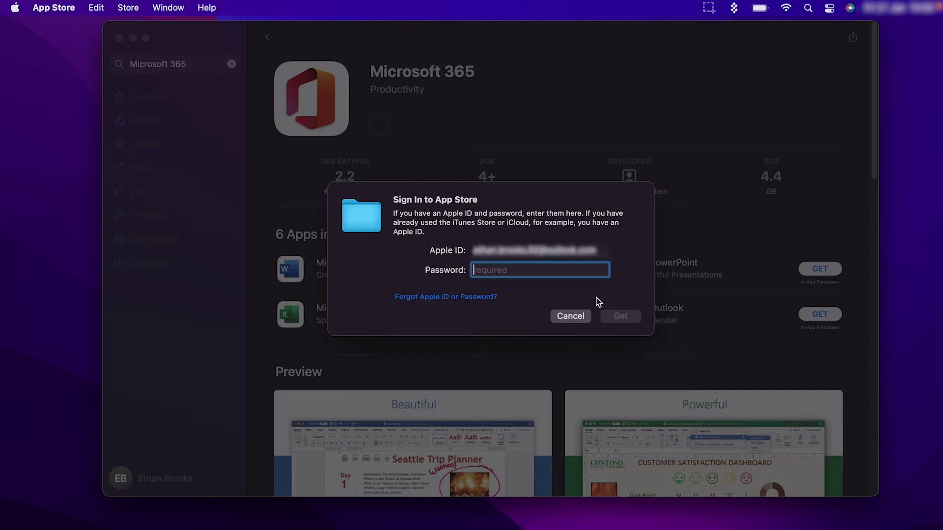
type("•••••••")
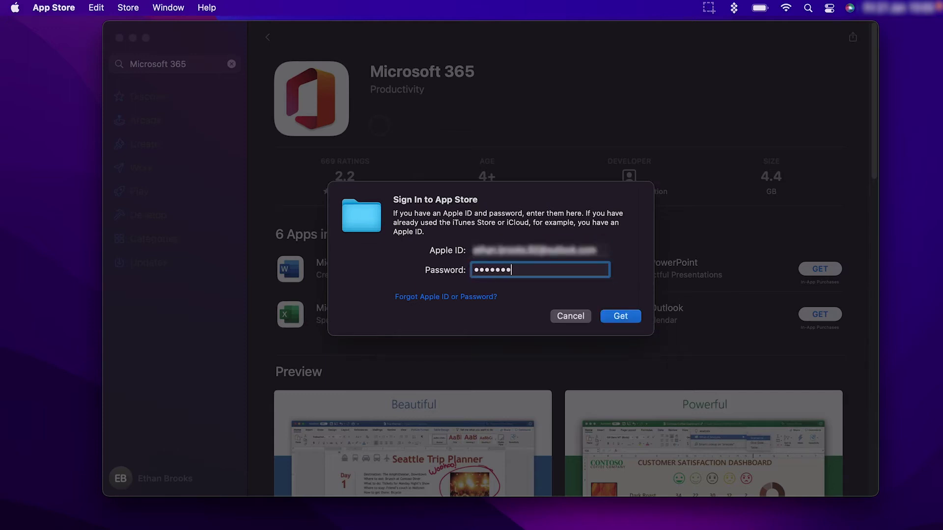
type("•••••")
key("Return")
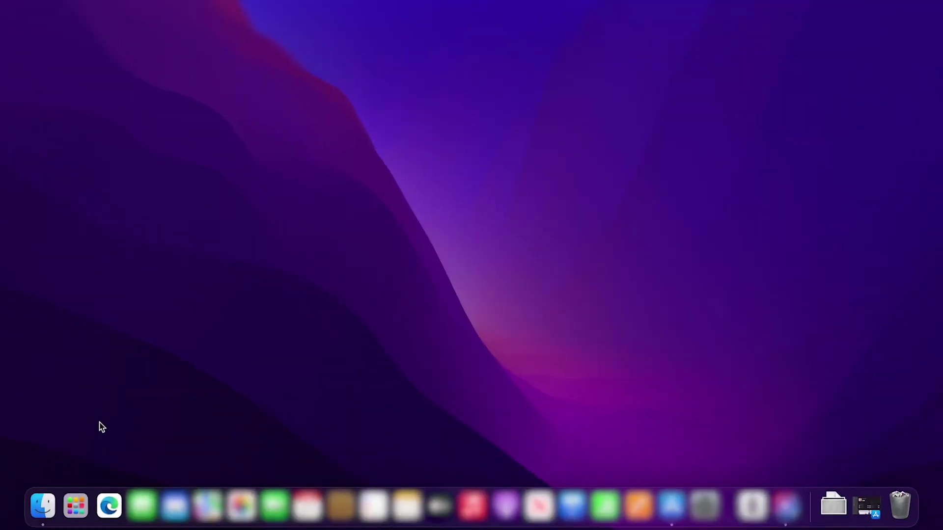
- Launch Word, sign in with the existing Microsoft 365 subscription, and finish Word and PowerPoint setup
left_click(81, 500)
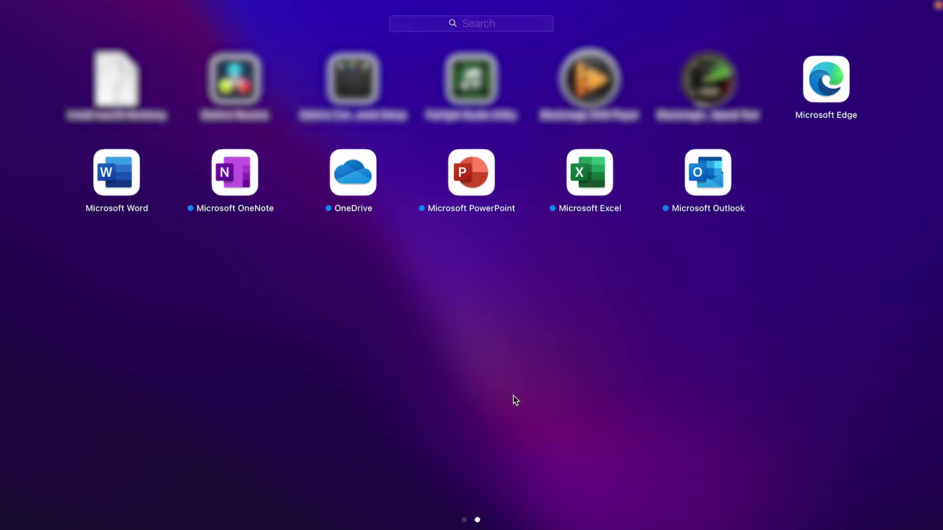
left_click(130, 172)
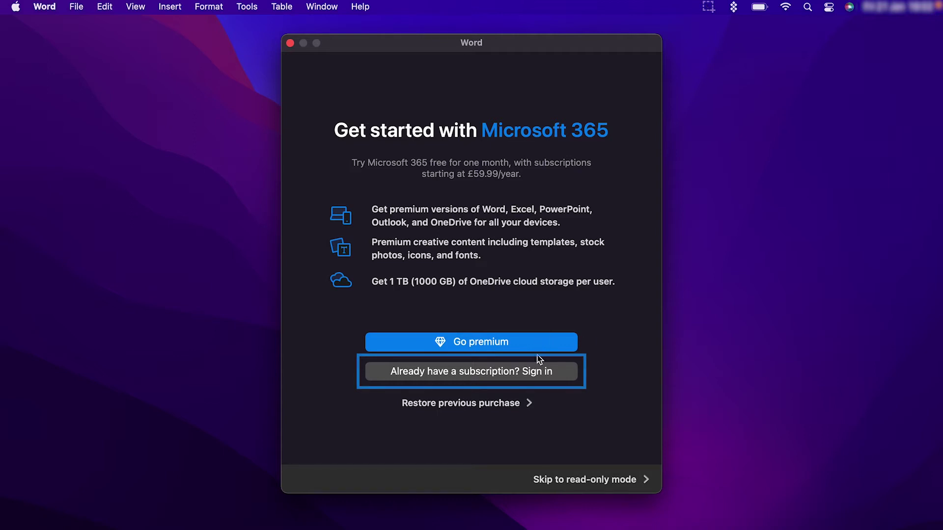
left_click(543, 371)
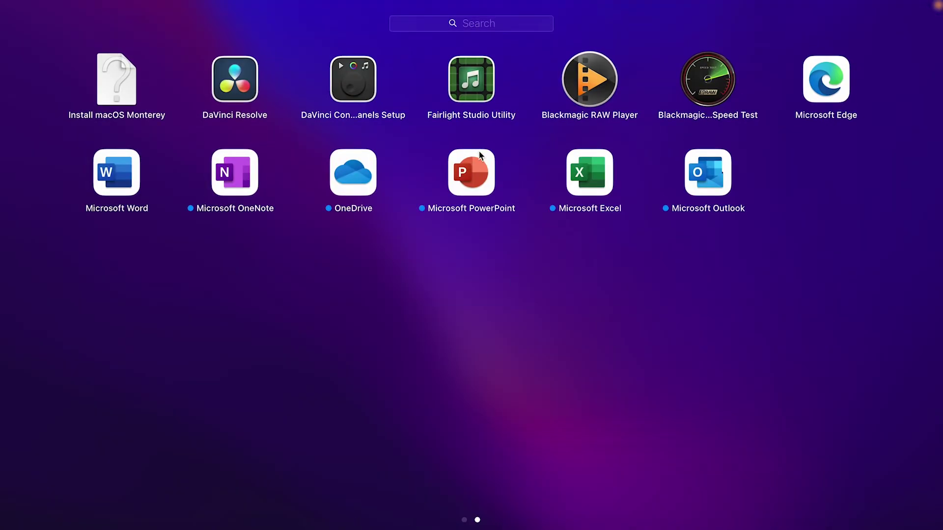
left_click(470, 169)
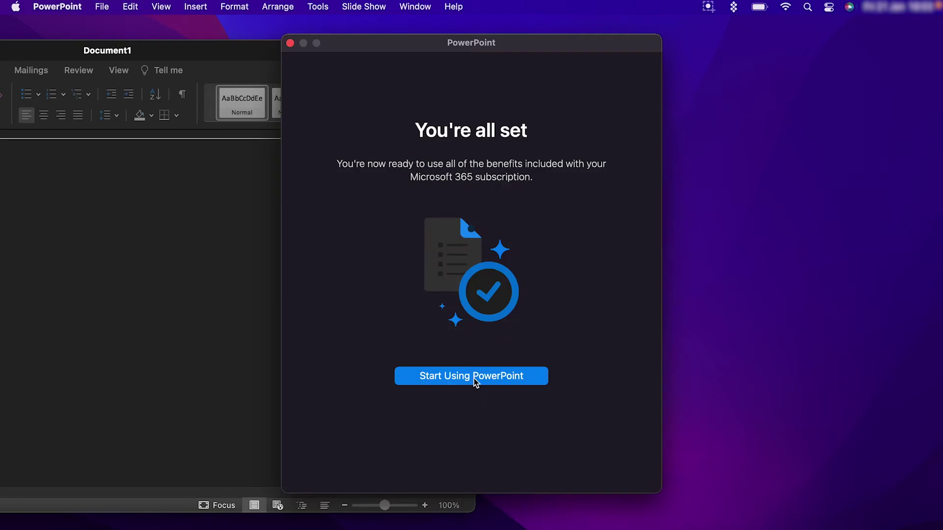
left_click(475, 379)
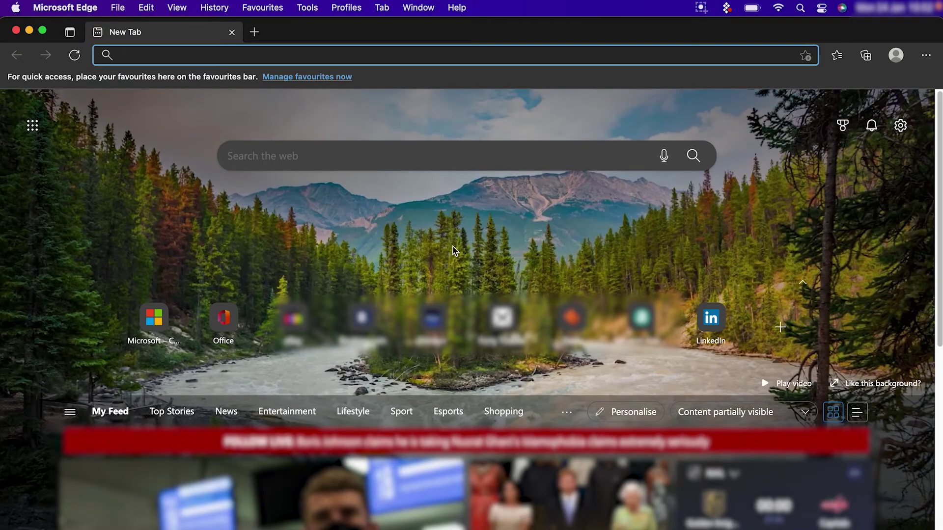
- Go to setup.office.com, choose Sign in, and enter the Microsoft account e-mail
type("setu")
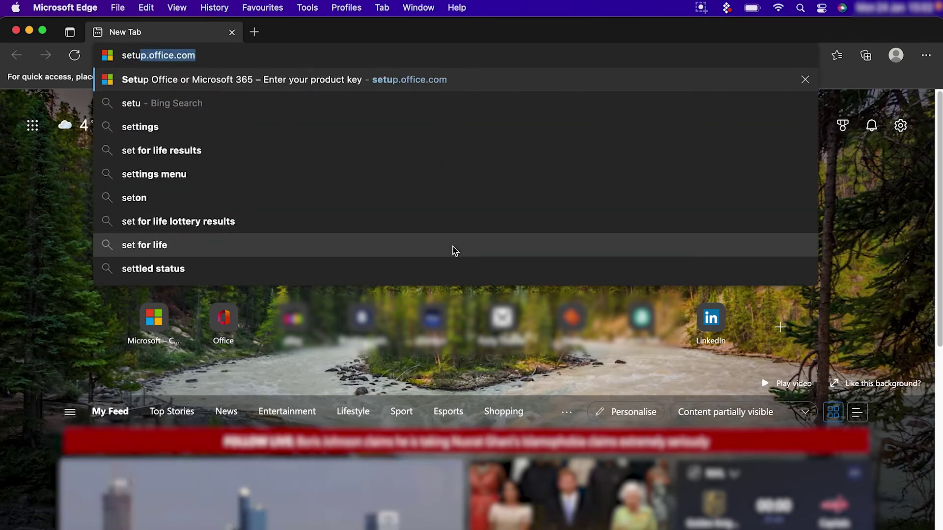
type("p.office.")
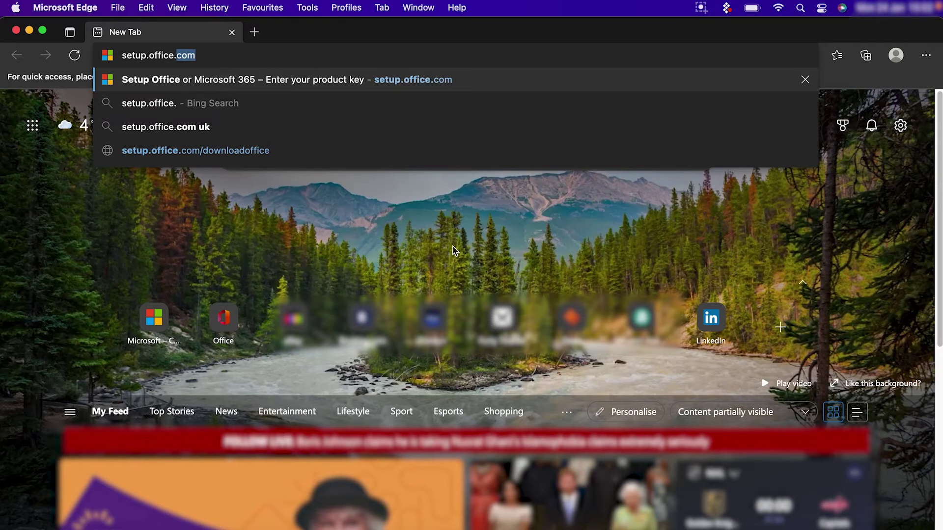
key("Return")
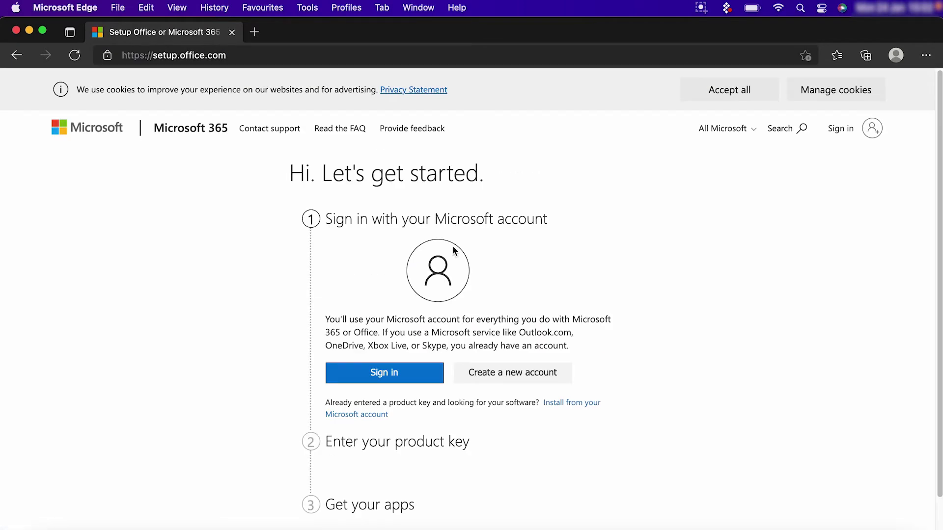
scroll(461, 298, "down", 1)
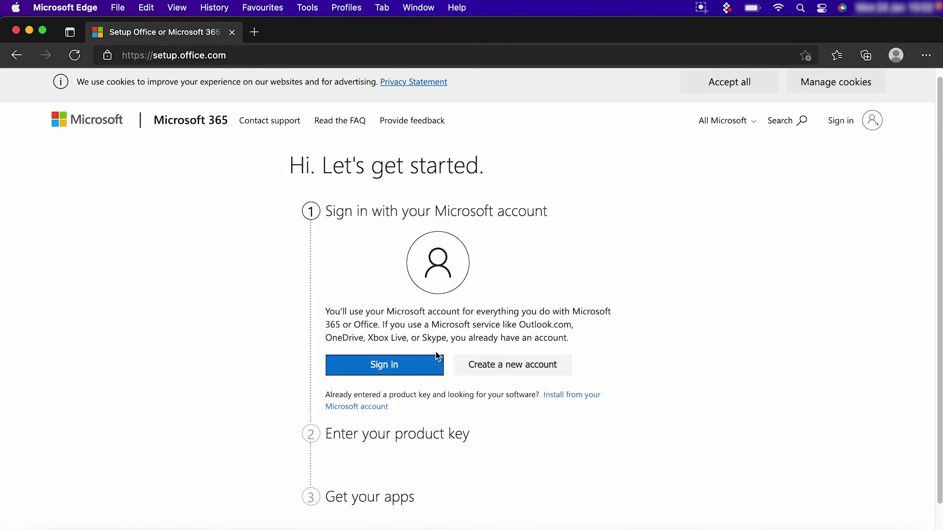
left_click(399, 368)
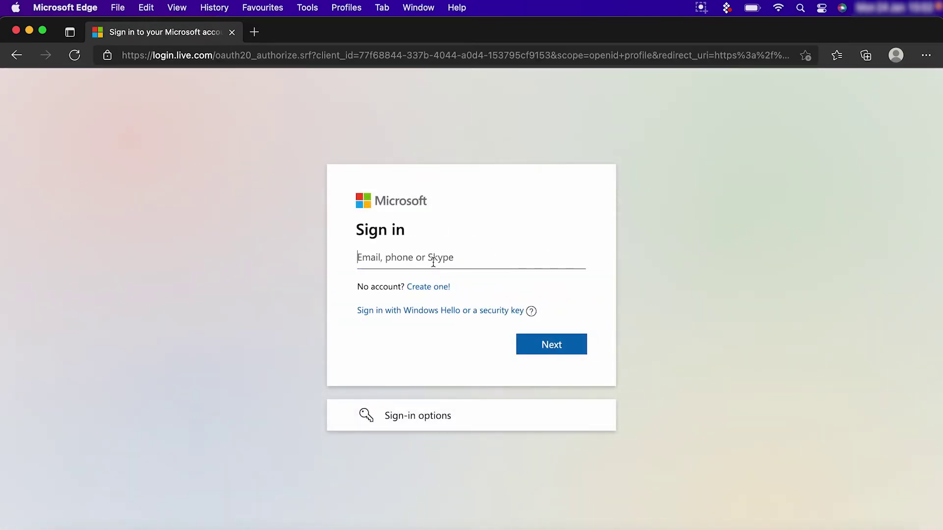
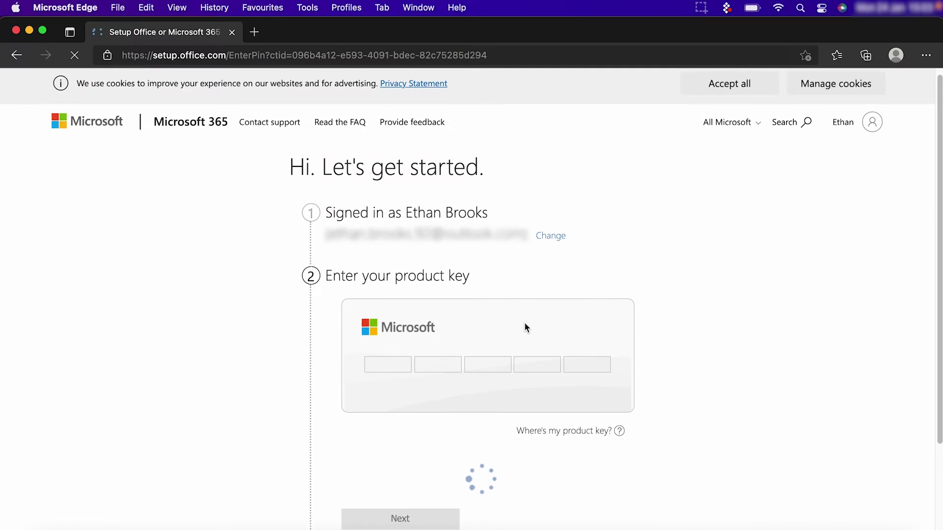
- Enter the product key, set the region to United Kingdom, and submit
scroll(527, 328, "down", 3)
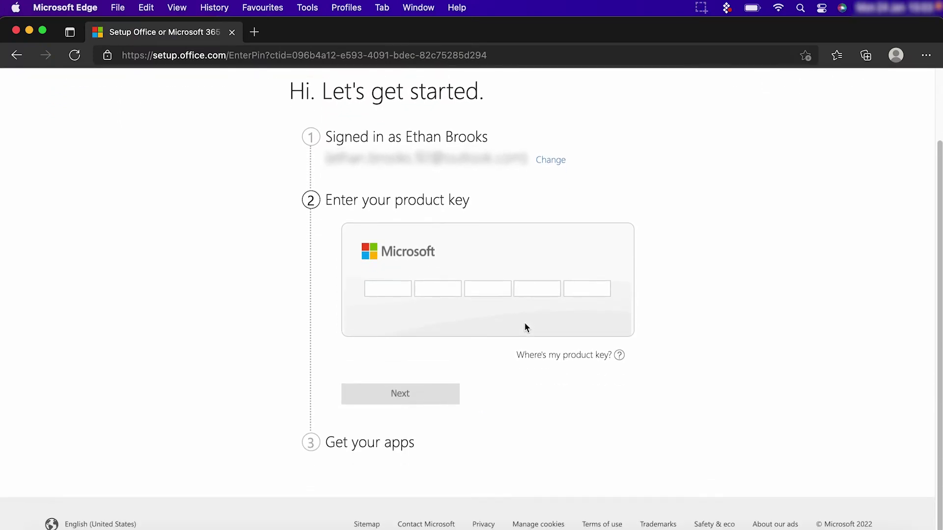
left_click(391, 290)
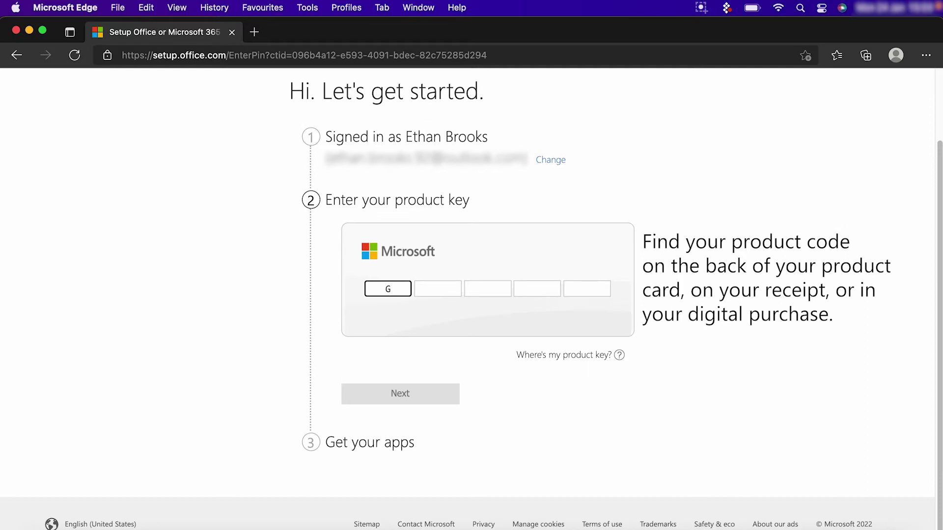
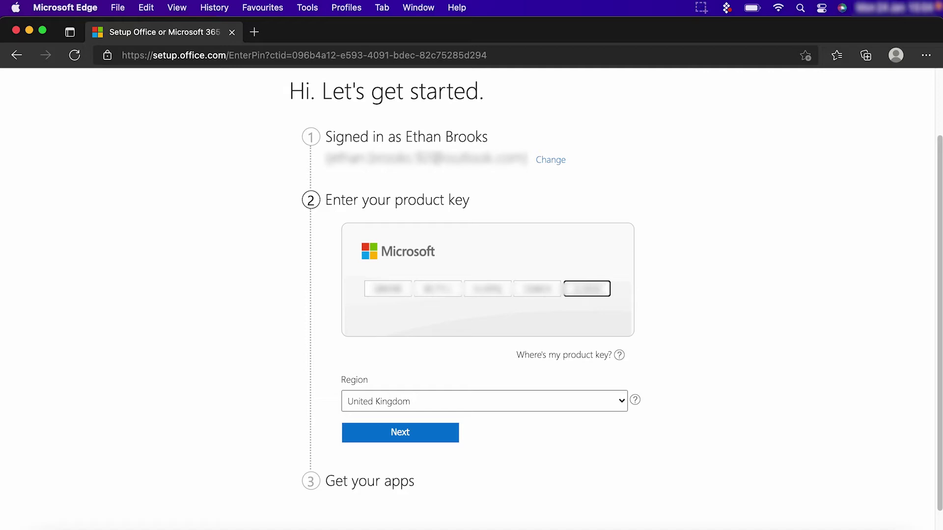
left_click(622, 402)
left_click(558, 434)
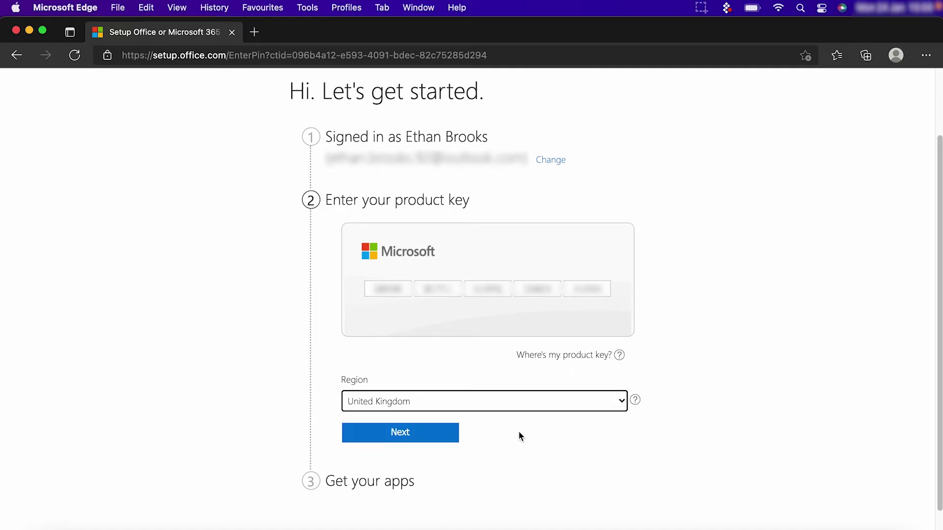
left_click(408, 434)
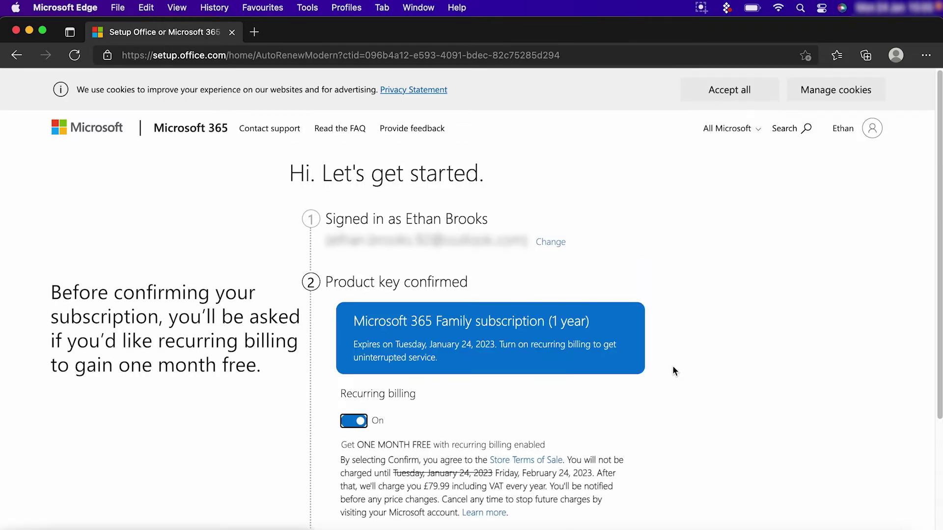
- Confirm the Microsoft 365 Family subscription and go to Download desktop apps
scroll(672, 351, "down", 3)
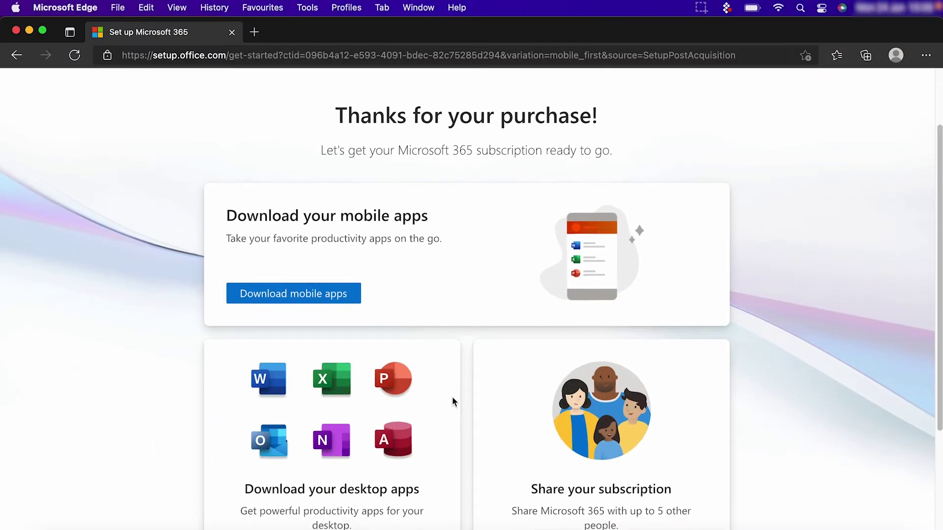
scroll(452, 397, "down", 1)
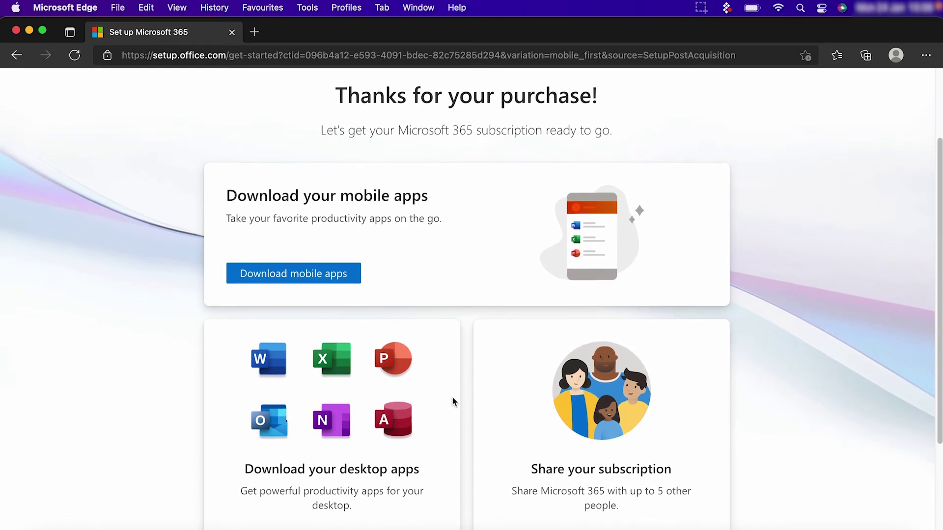
scroll(452, 397, "down", 2)
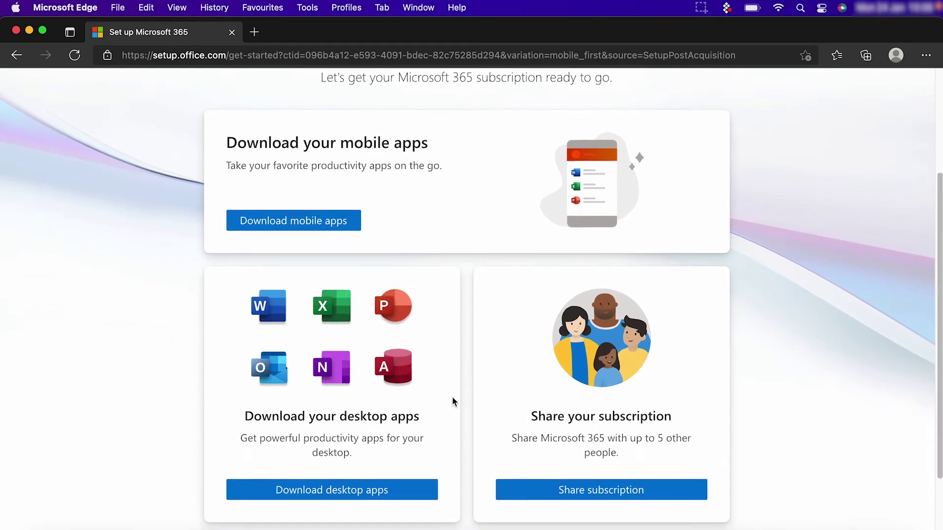
scroll(453, 401, "down", 1)
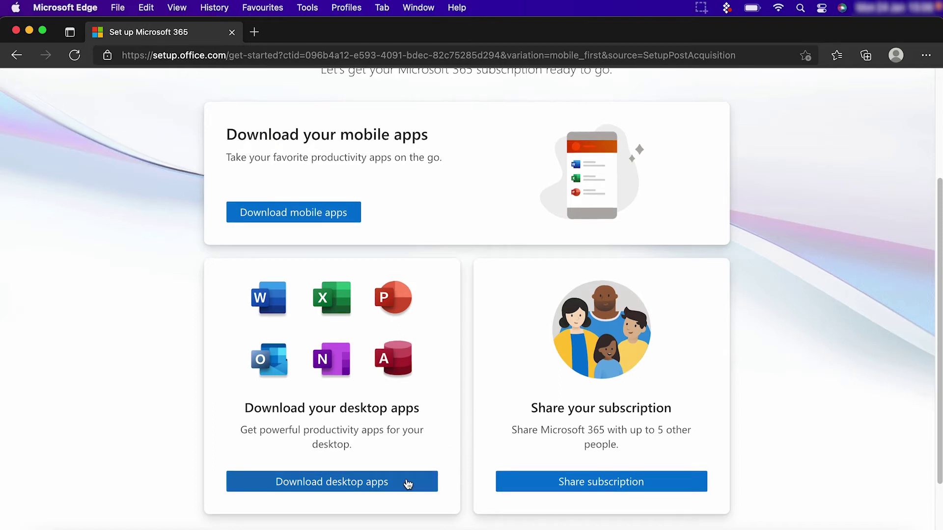
left_click(528, 483)
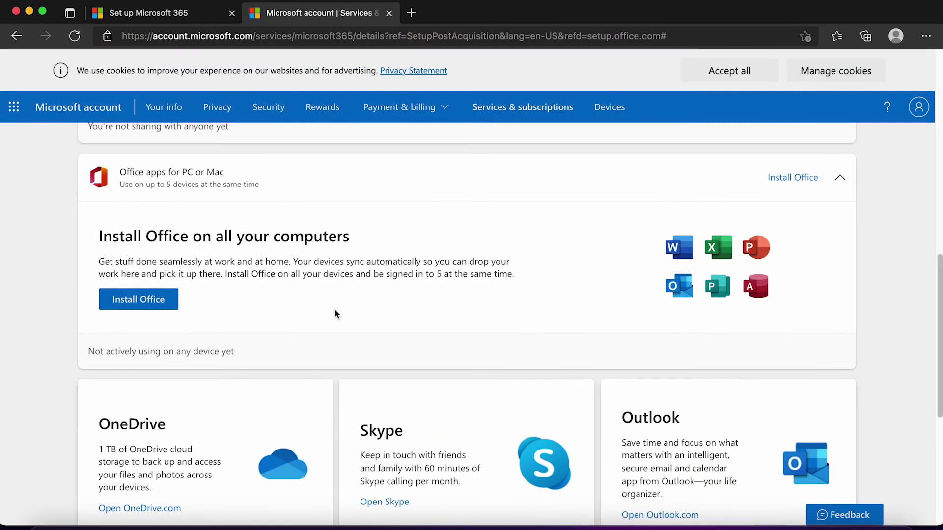
- Download the Office installer package for Mac and open the downloaded .pkg
left_click(165, 302)
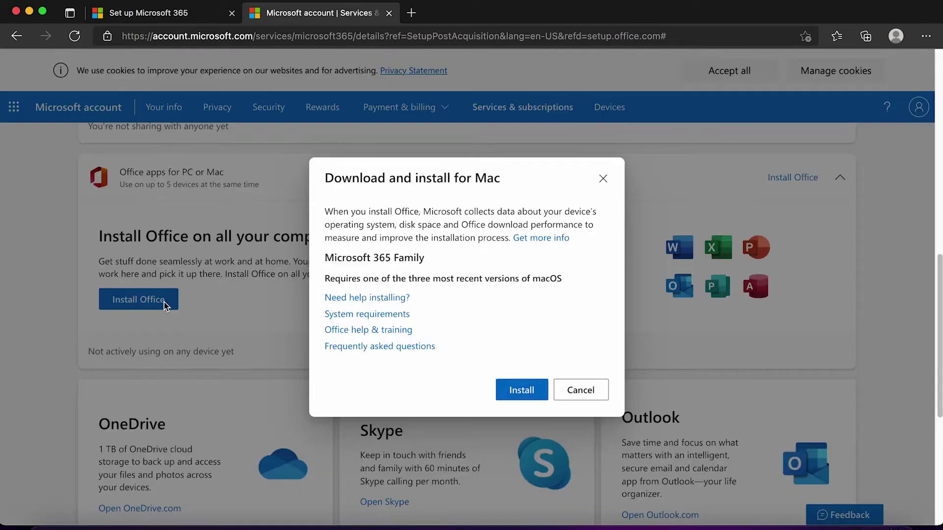
left_click(522, 392)
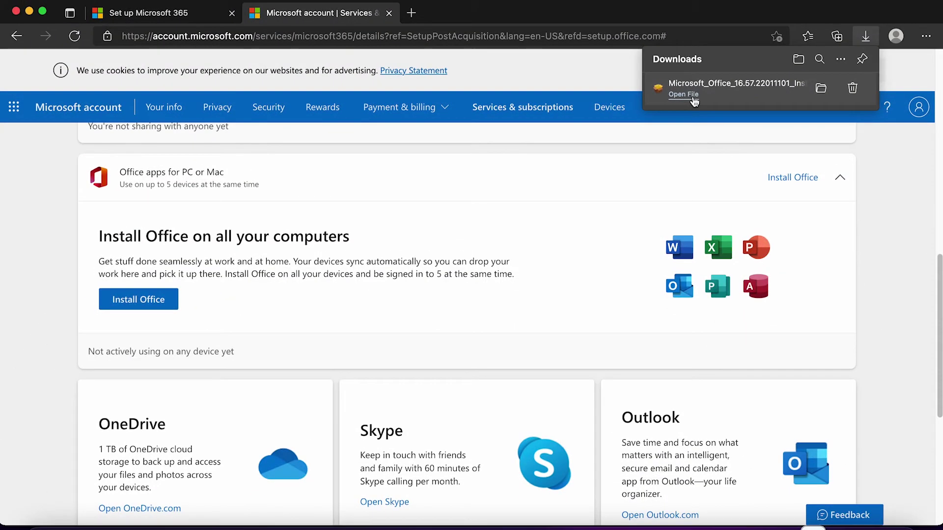
left_click(683, 93)
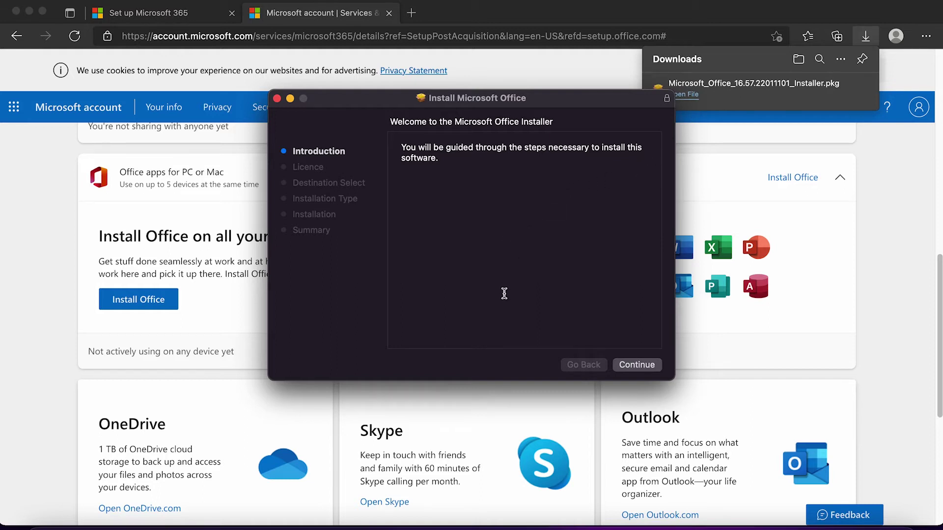
- Read through the Office software licence agreement and agree to its terms
left_click(630, 367)
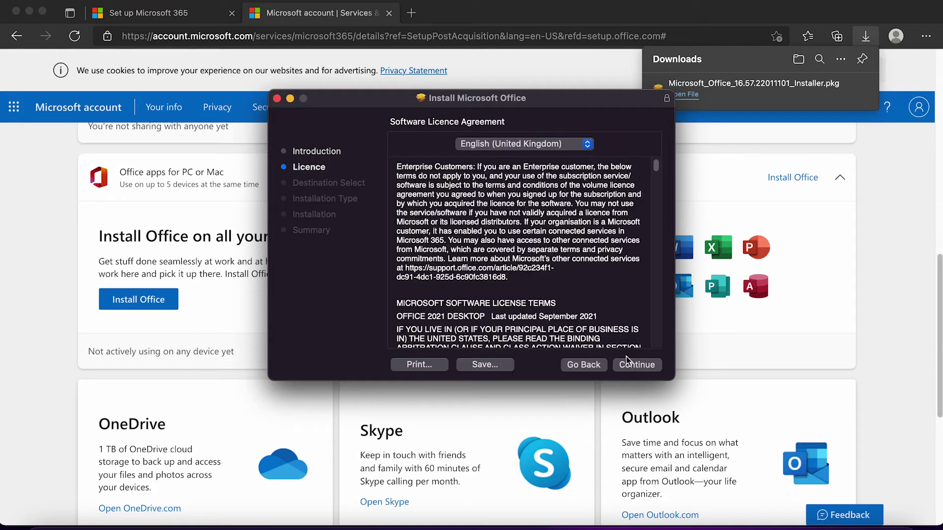
scroll(617, 323, "down", 1)
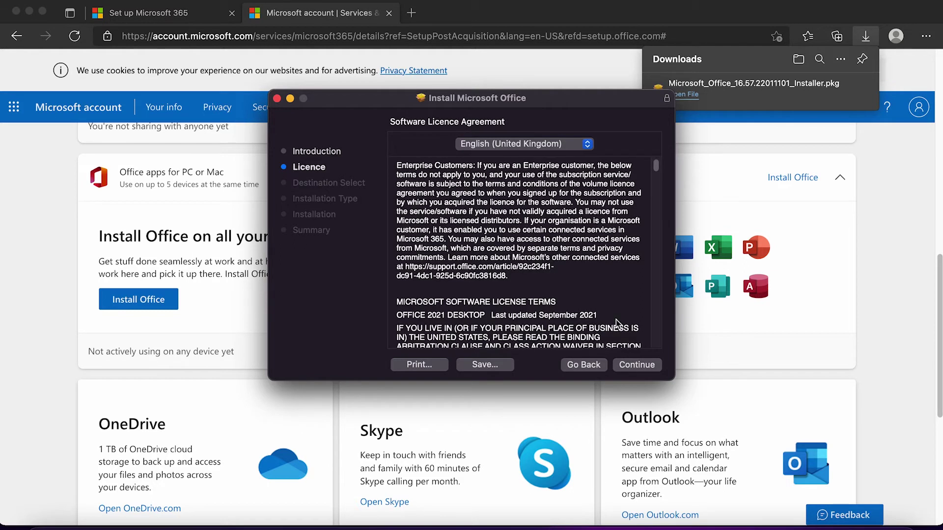
scroll(616, 320, "down", 5)
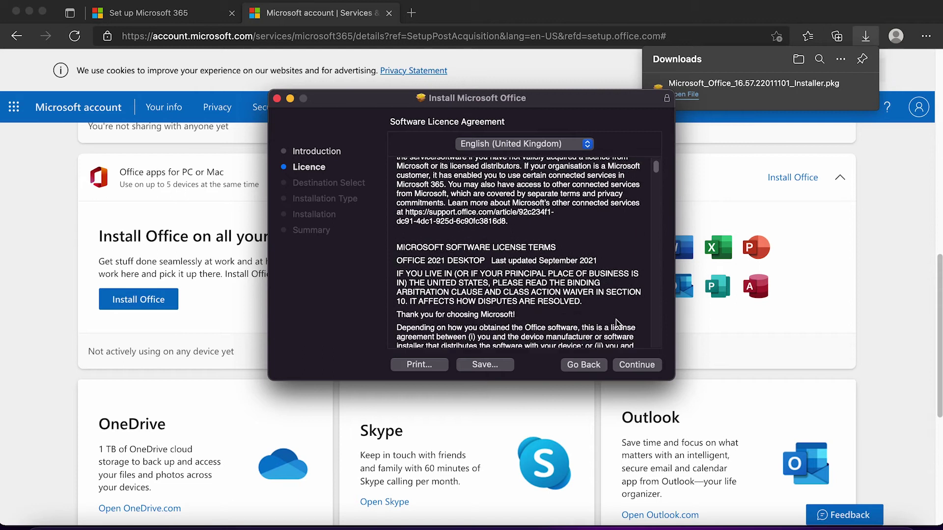
scroll(617, 323, "down", 2)
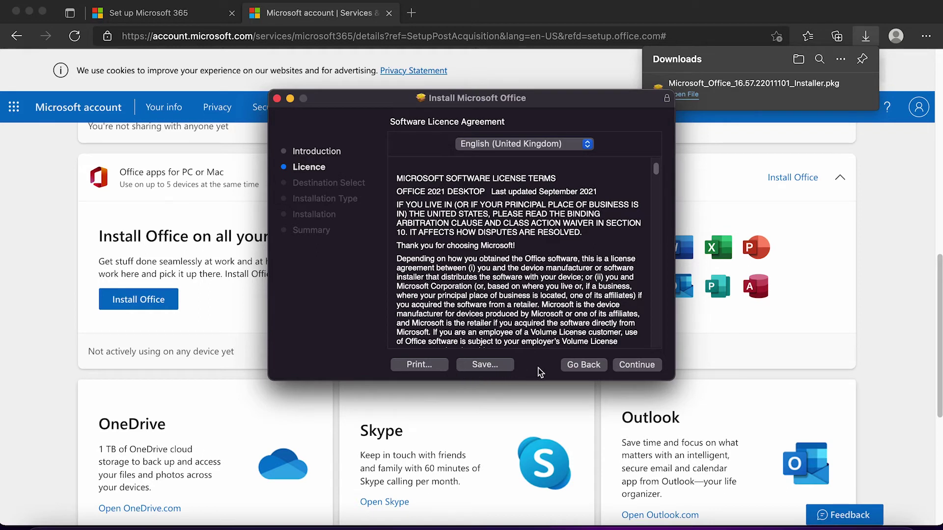
left_click(647, 370)
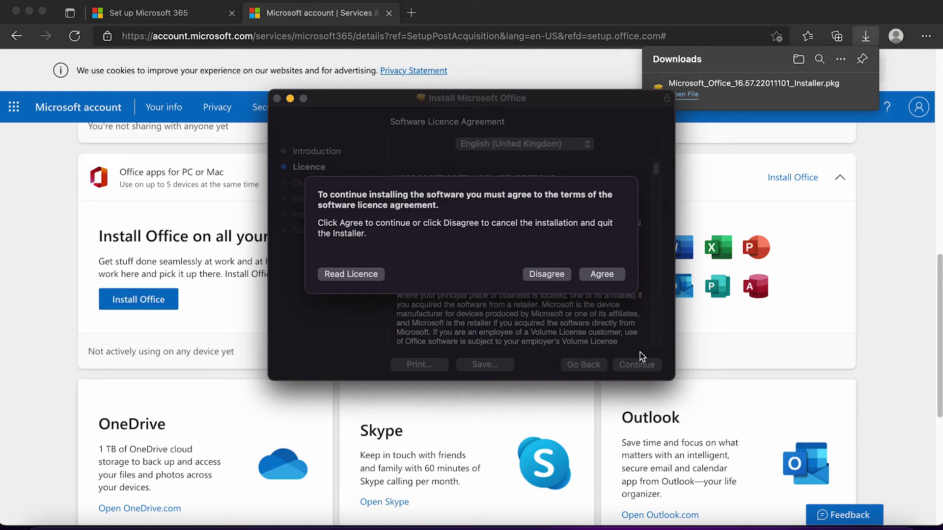
left_click(618, 278)
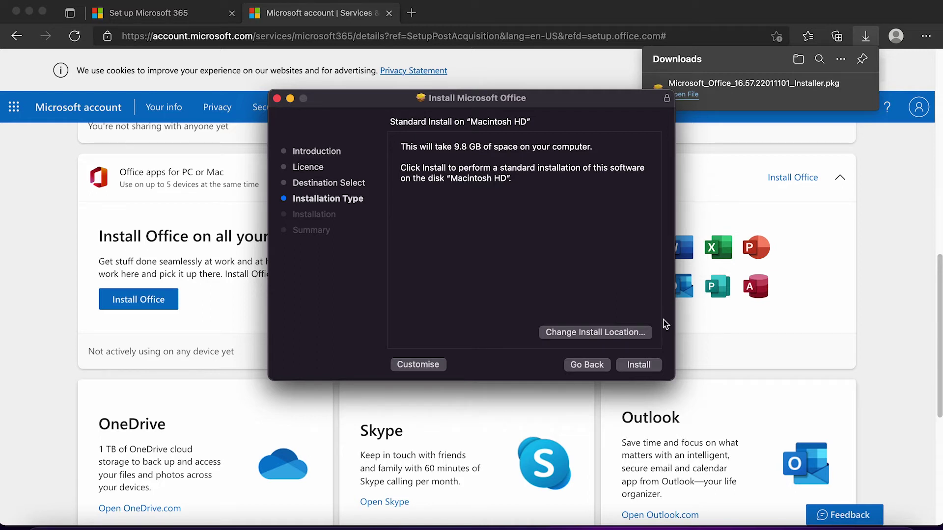
- Run the standard Office install on Macintosh HD and move the installer package to the Bin
left_click(653, 368)
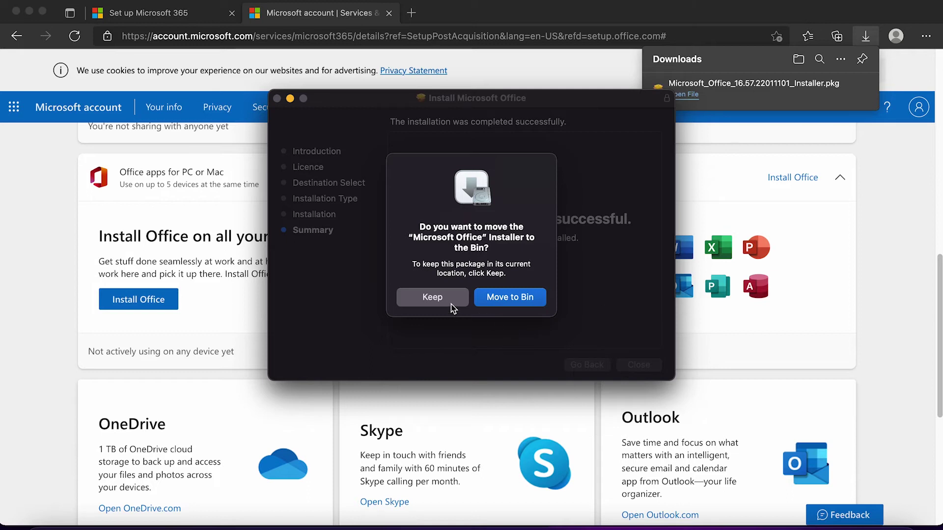
left_click(540, 305)
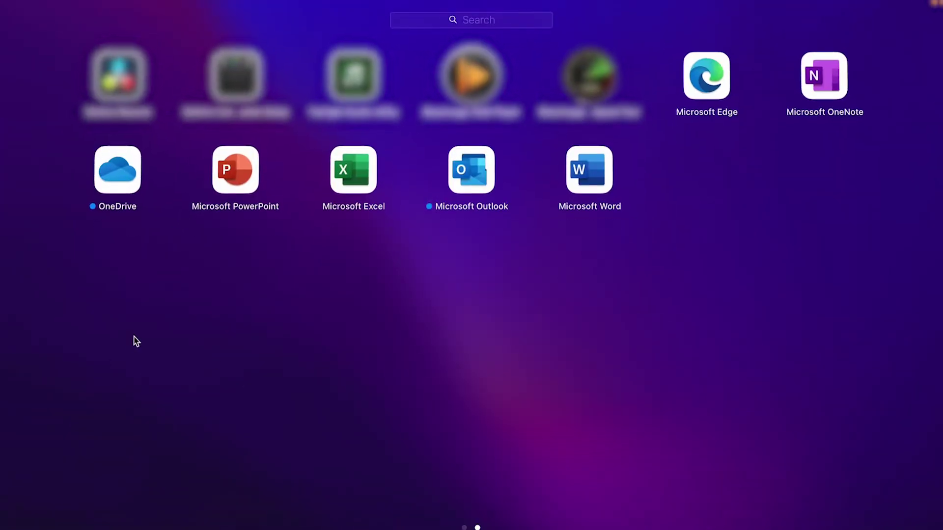
- Launch Word, choose Yes to send optional data, accept it, and finish privacy setup
left_click(600, 180)
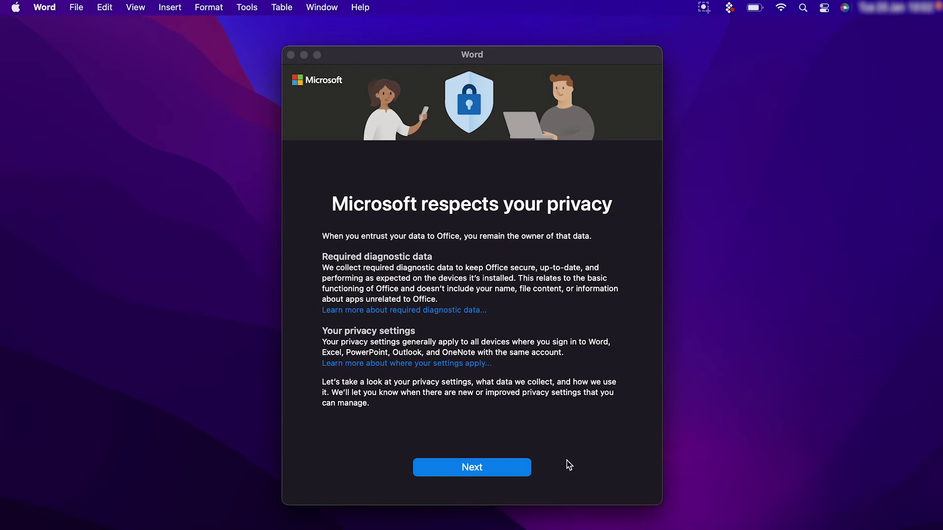
left_click(511, 474)
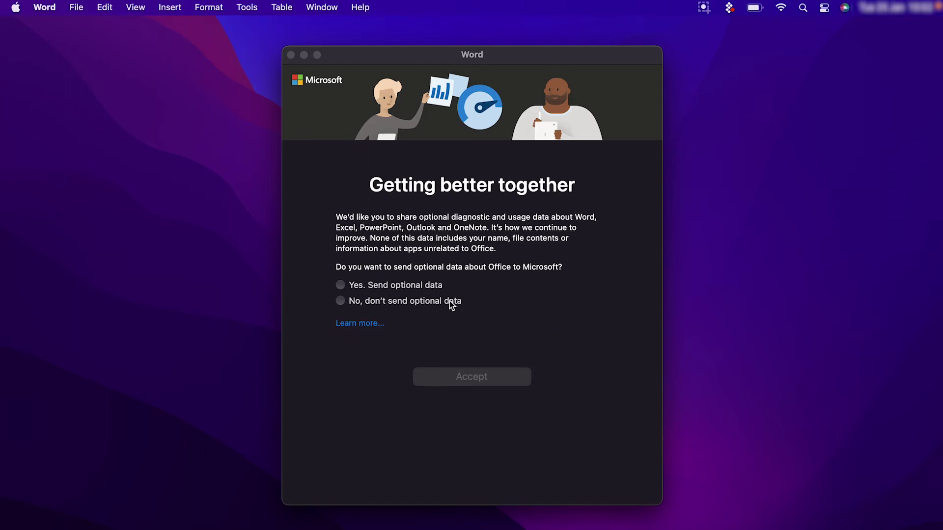
left_click(341, 289)
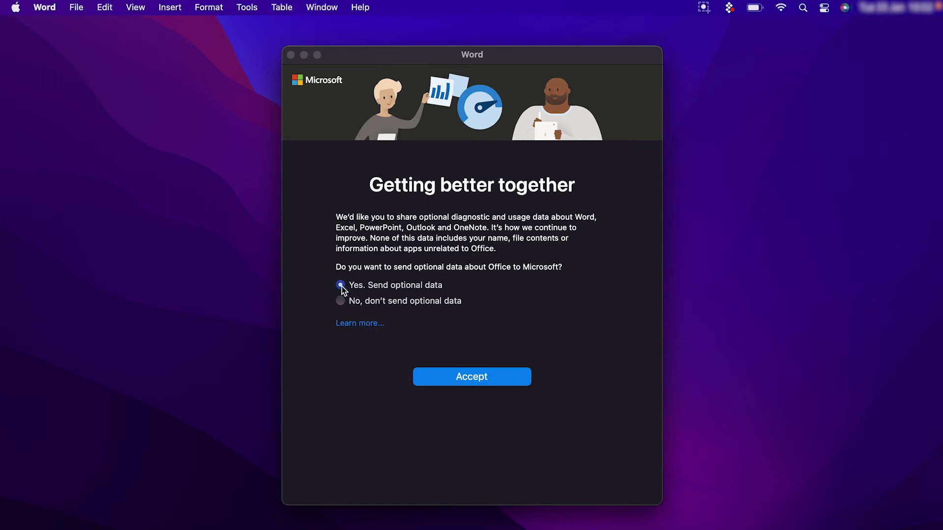
left_click(507, 379)
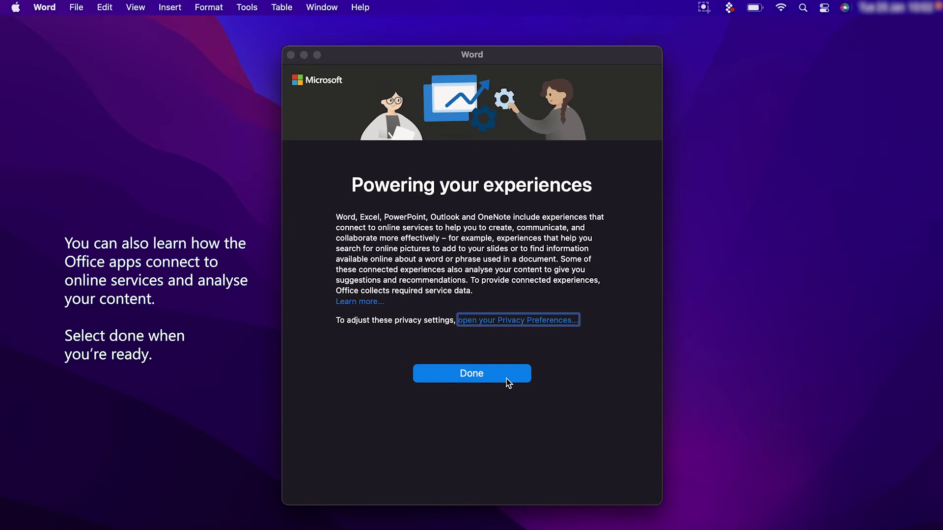
left_click(505, 378)
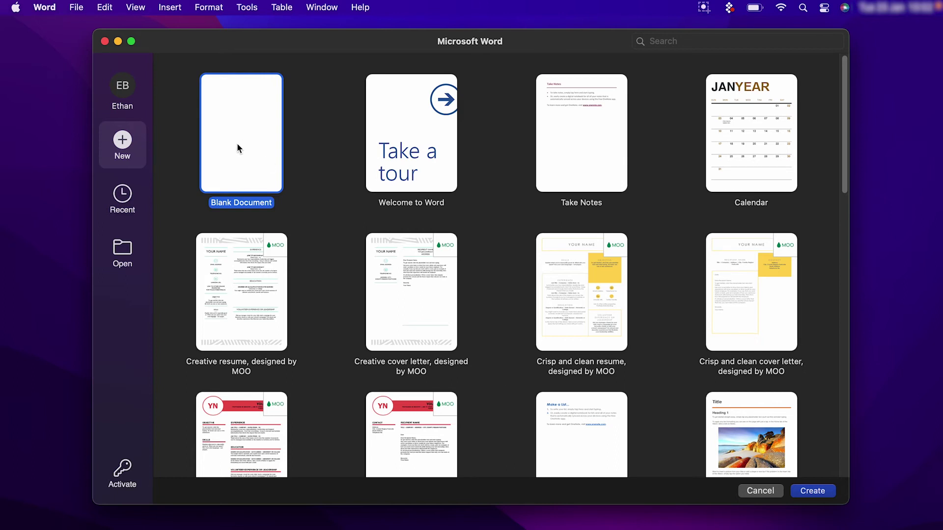
- Create a blank document, make the window full screen, and choose Activate on the activation prompt
double_click(237, 139)
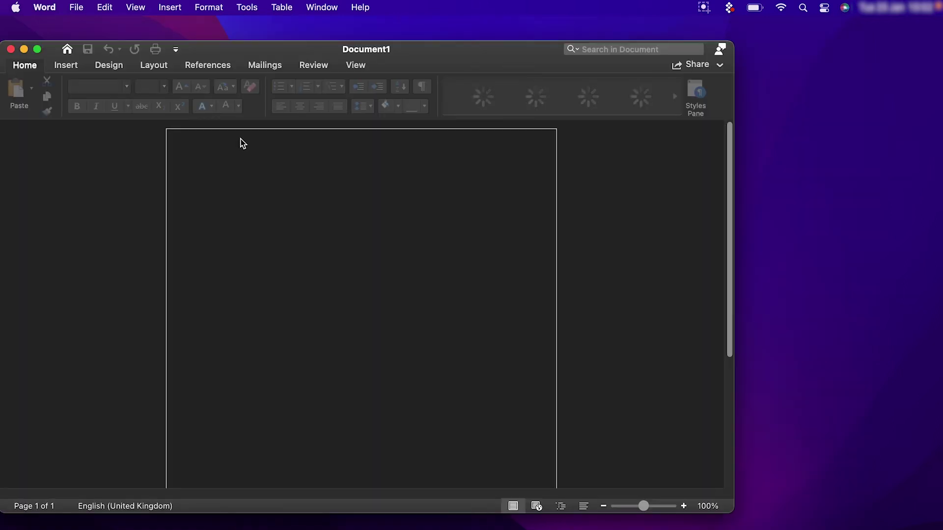
mouse_move(39, 52)
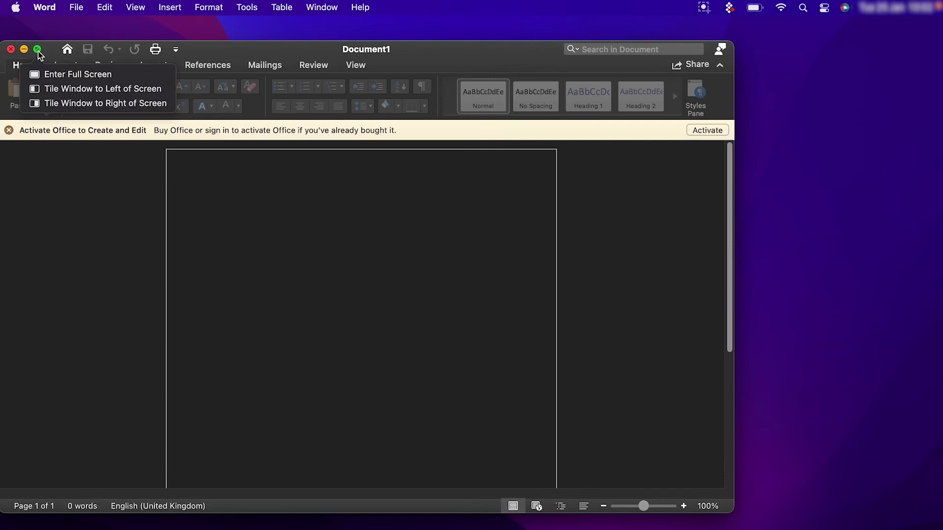
left_click(38, 49)
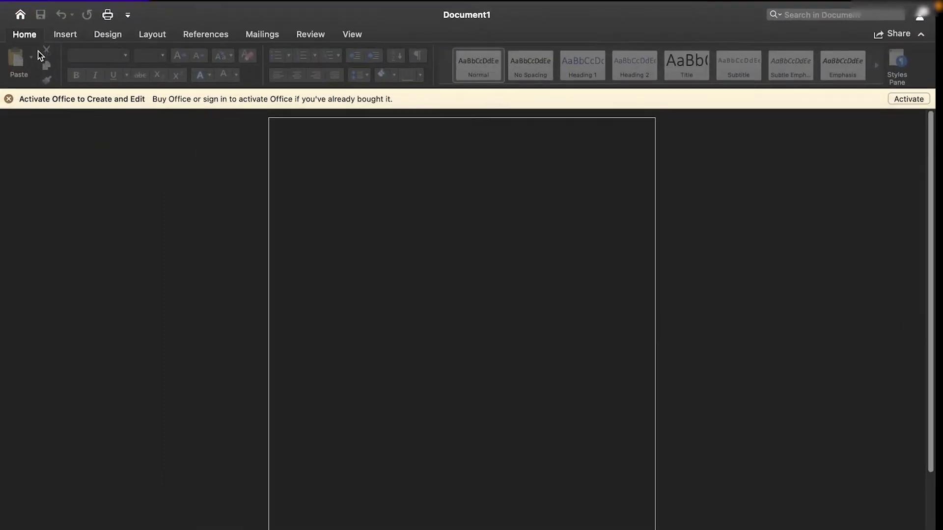
left_click(905, 102)
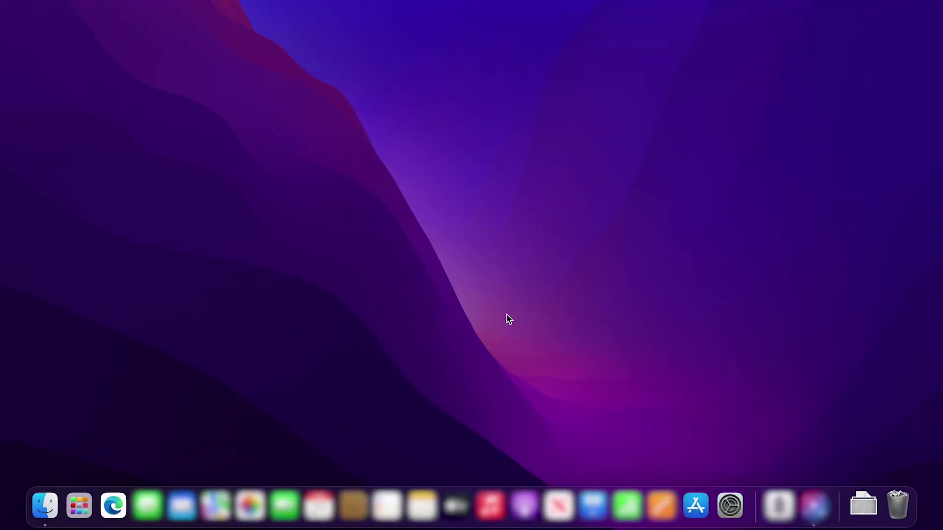
- Search the App Store for 'Microsoft 365', open the bundle, and choose Get then Install
left_click(696, 510)
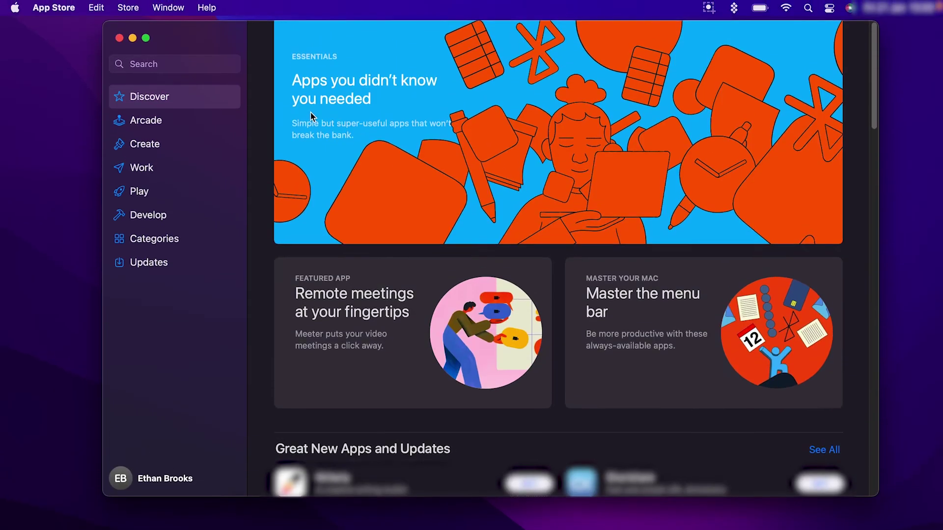
left_click(209, 67)
type("Mi")
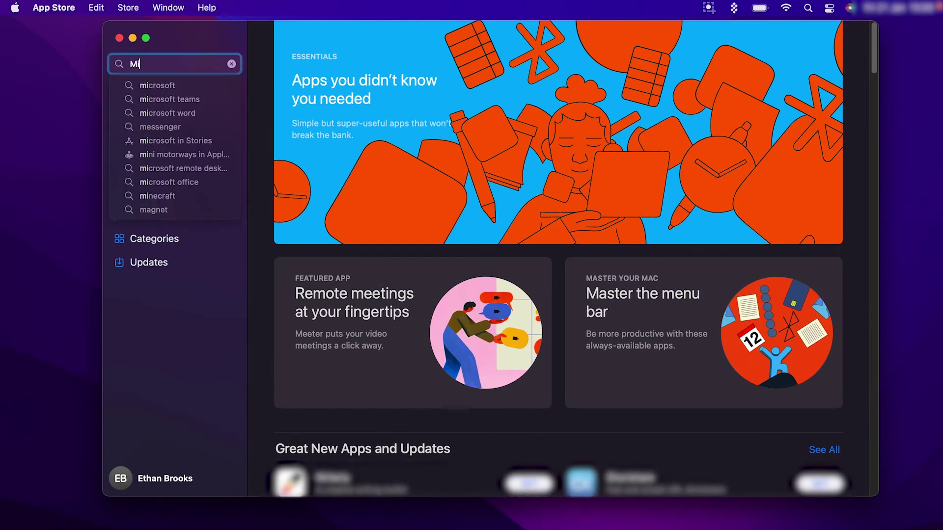
type("crosoft 365")
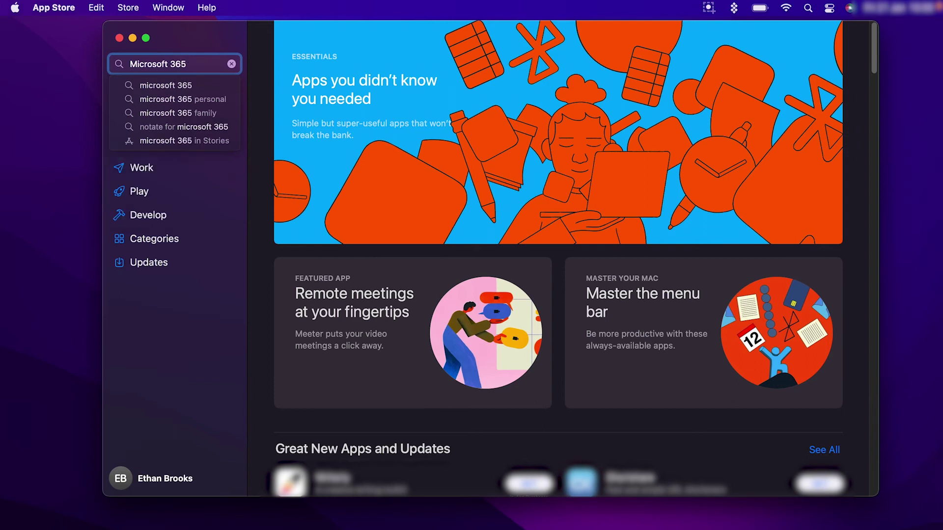
key("Return")
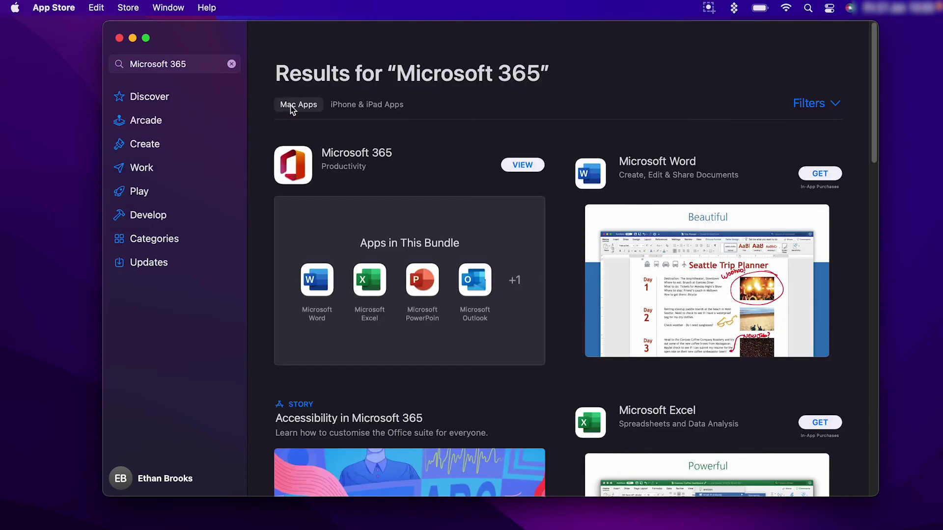
left_click(524, 167)
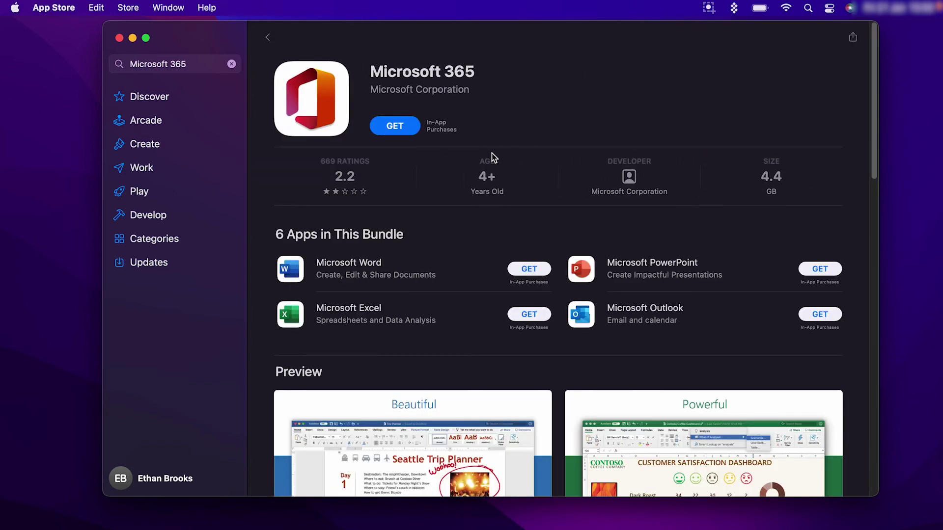
left_click(402, 128)
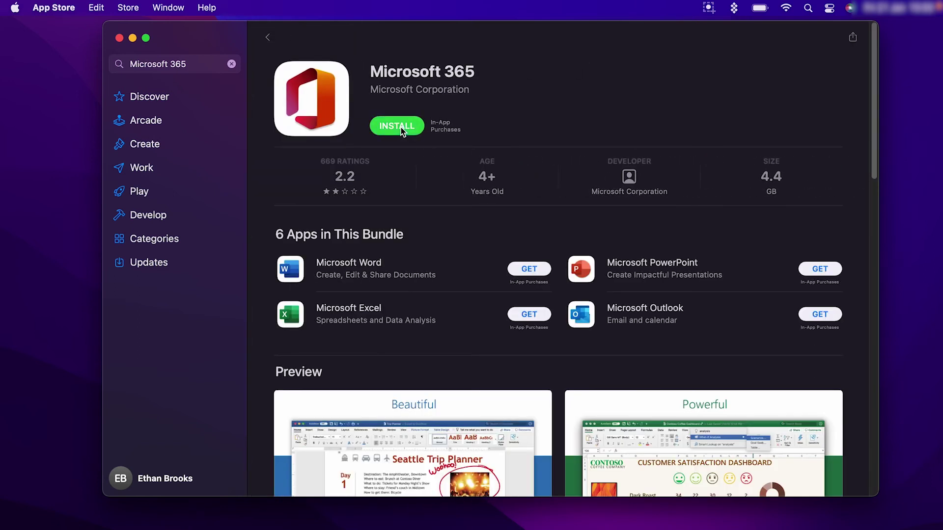
left_click(397, 127)
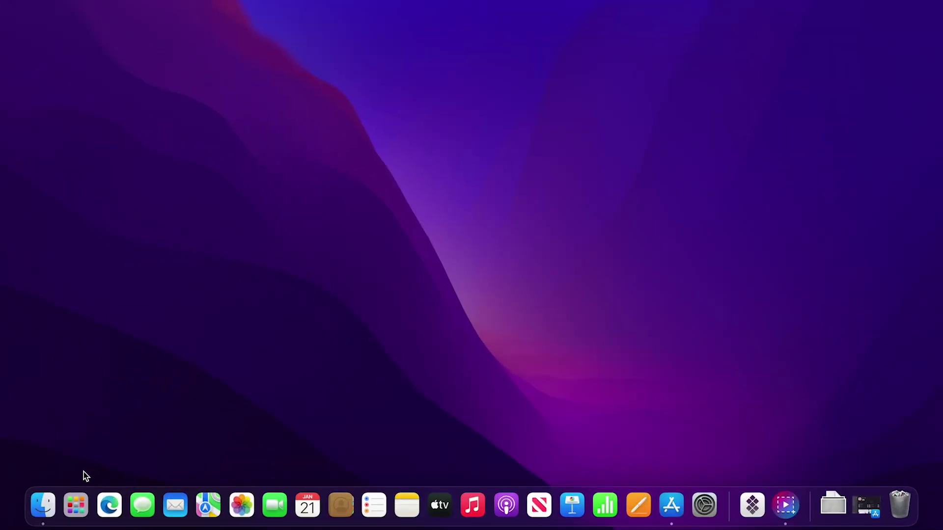
- Launch Word, go premium with the Microsoft 365 Family plan, and proceed to sign in to purchase
left_click(77, 507)
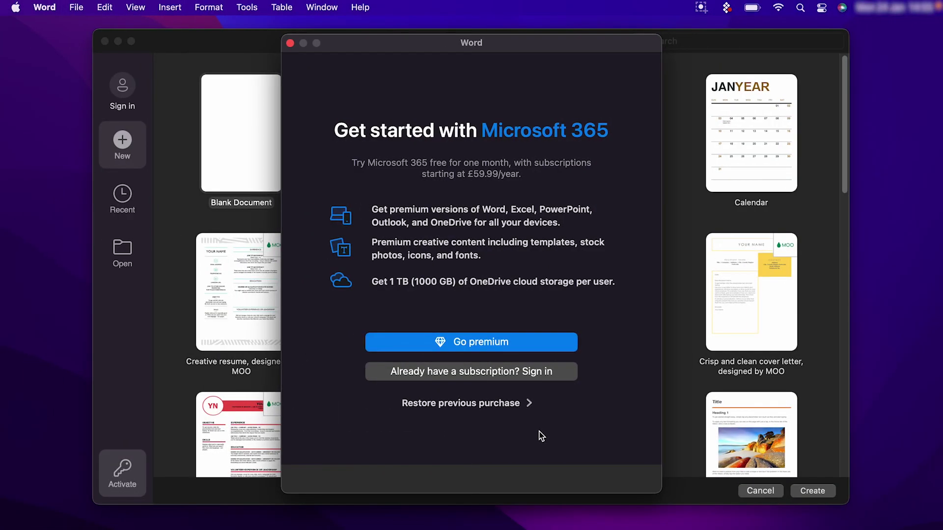
left_click(511, 346)
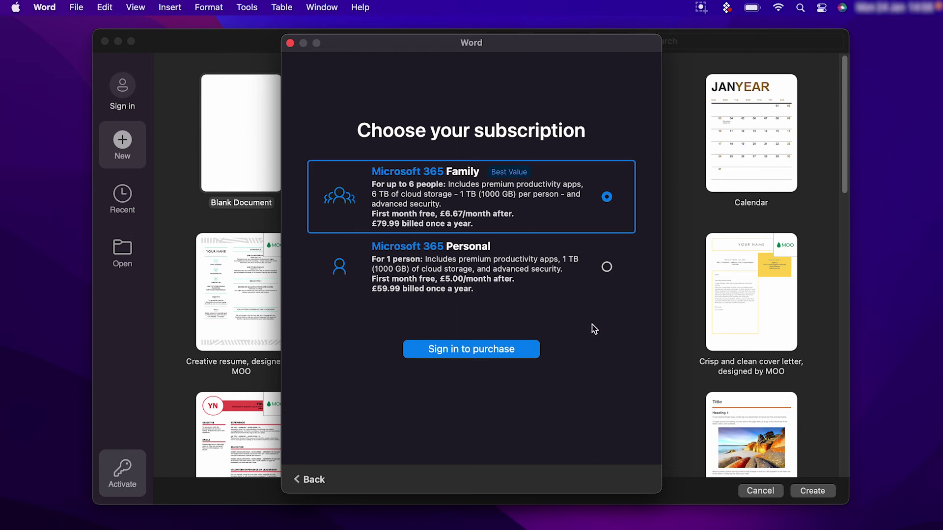
left_click(607, 267)
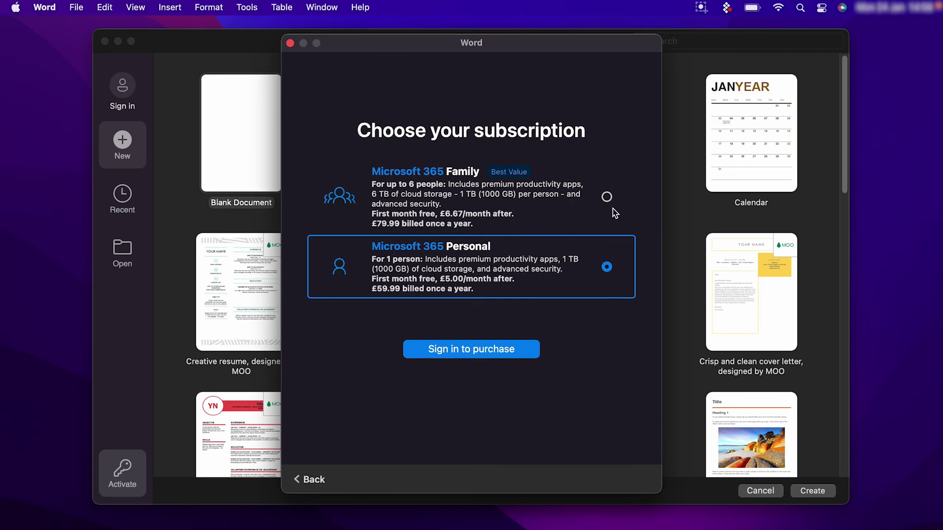
left_click(607, 197)
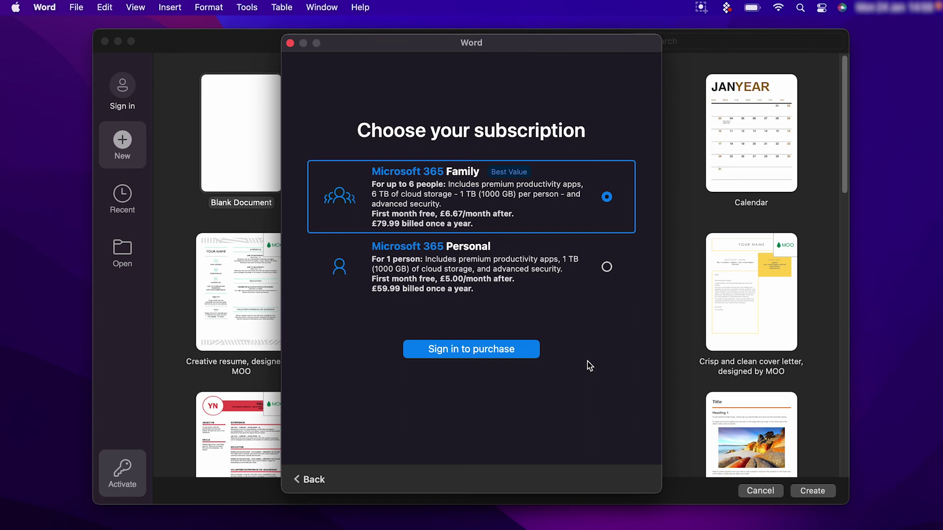
left_click(532, 354)
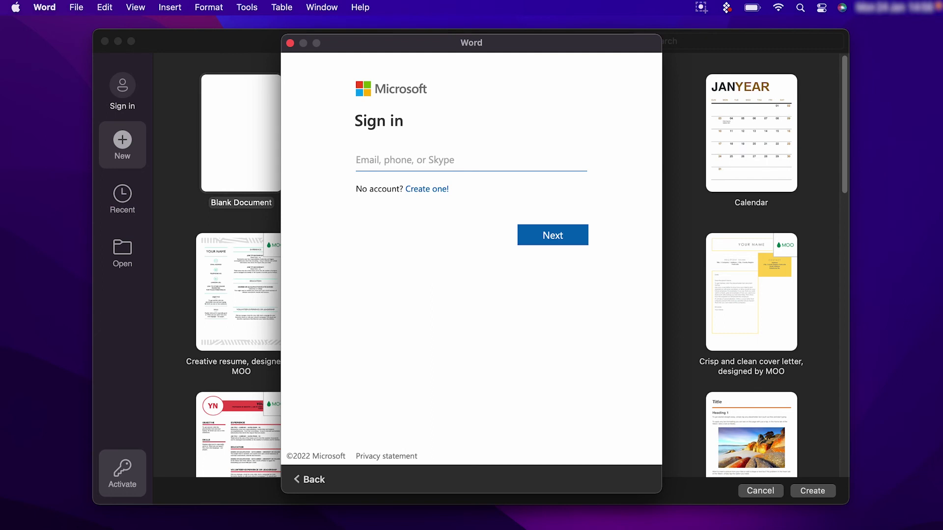
- Start the Microsoft 365 Family free month and accept the subscription terms
key("Tab")
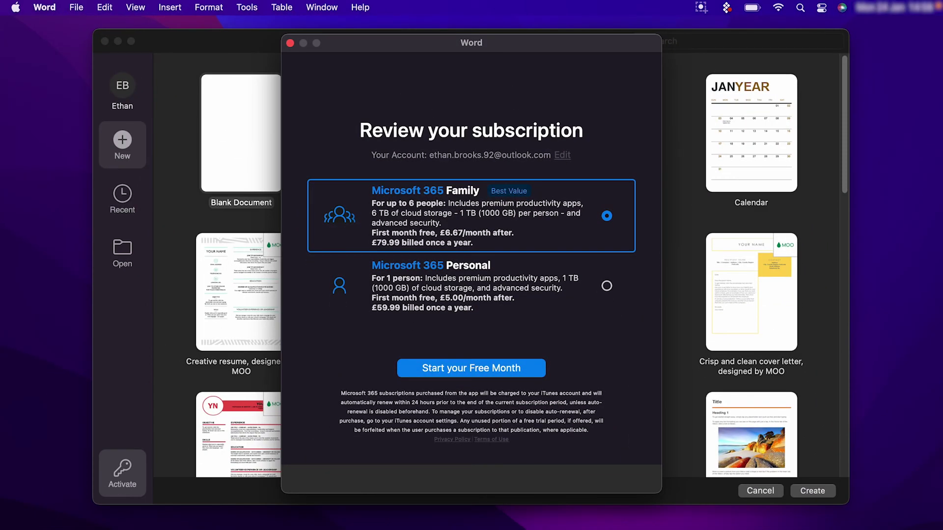
key("Tab")
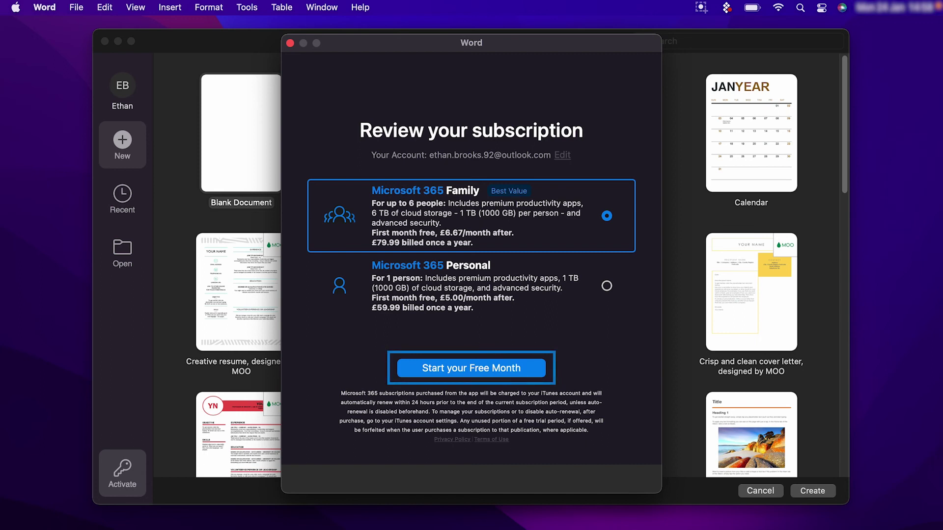
key("Return")
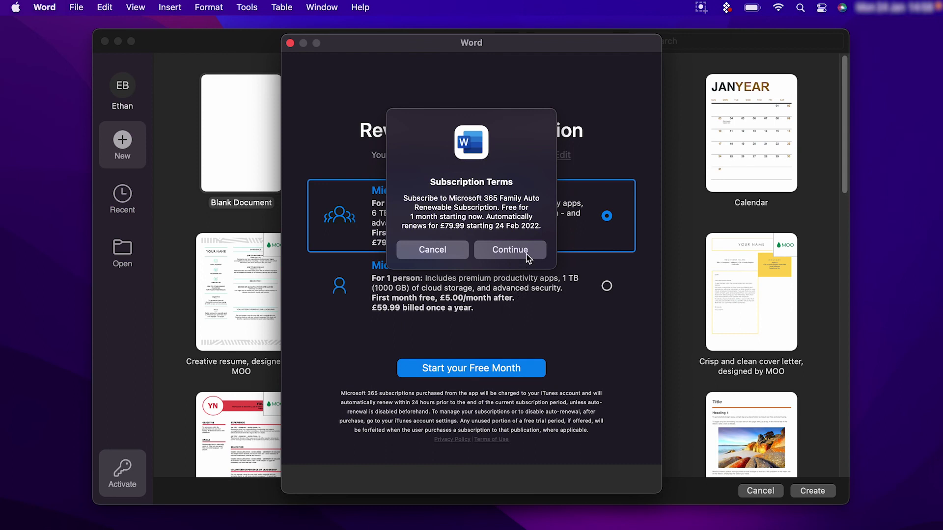
left_click(510, 250)
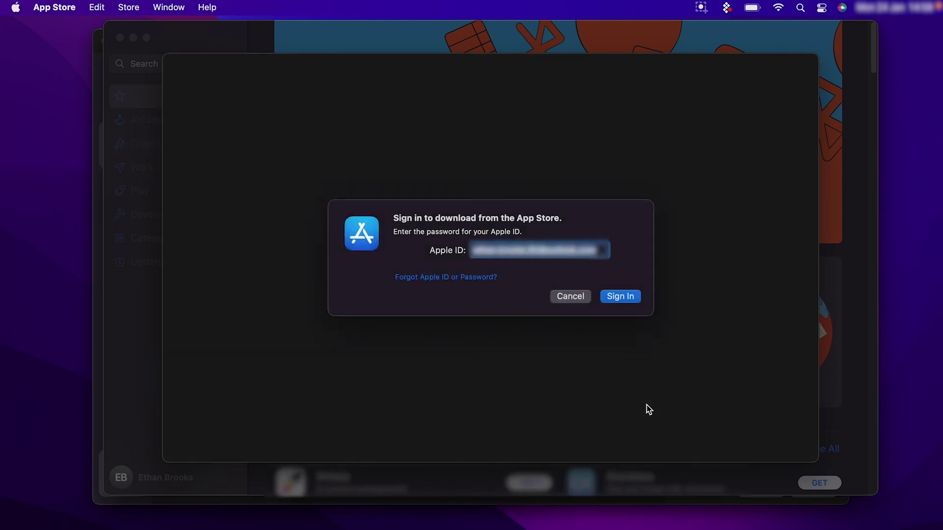
- Sign in to the App Store with the Apple ID password to continue the purchase
left_click(619, 298)
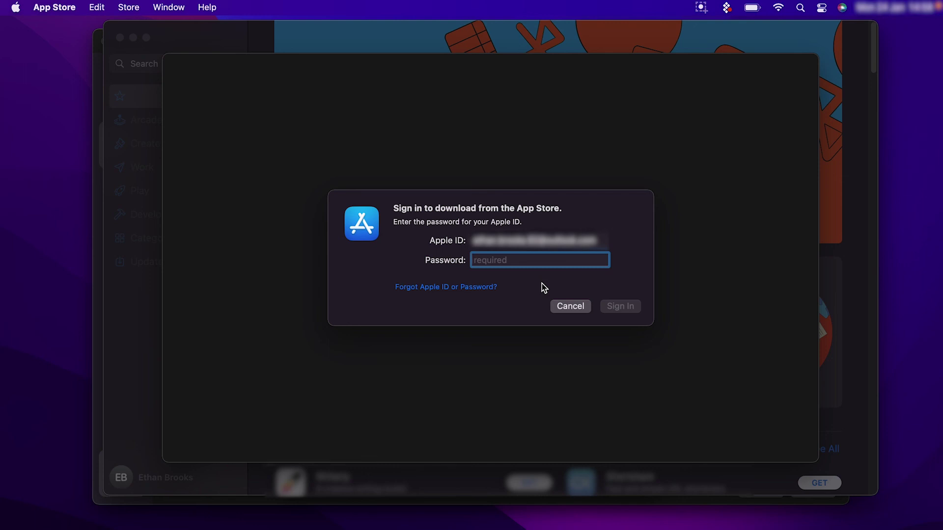
type("••••••••••••")
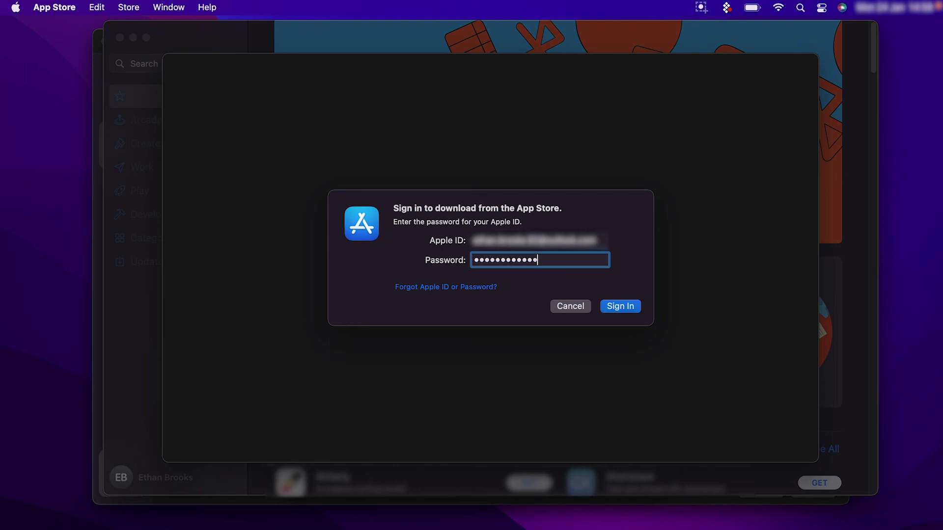
key("Return")
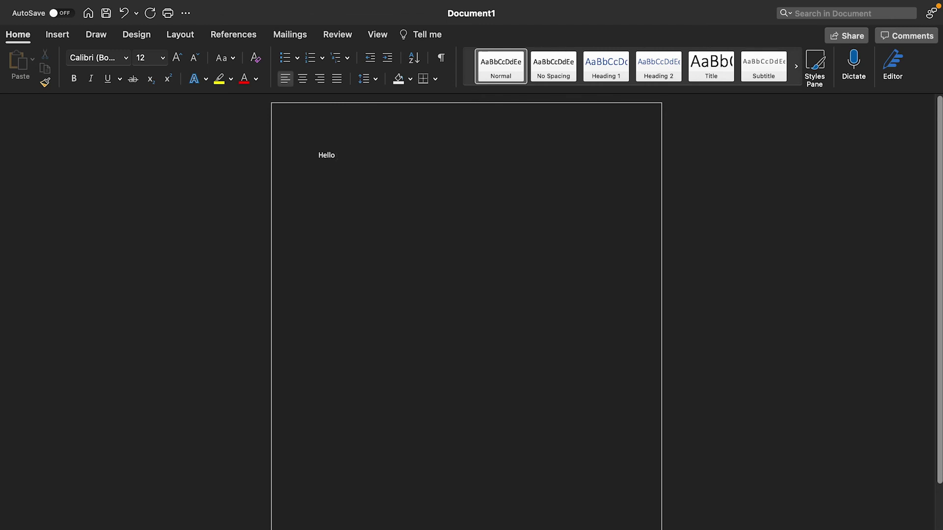
- Type 'Hello :)' into the blank Word document
type(":)")
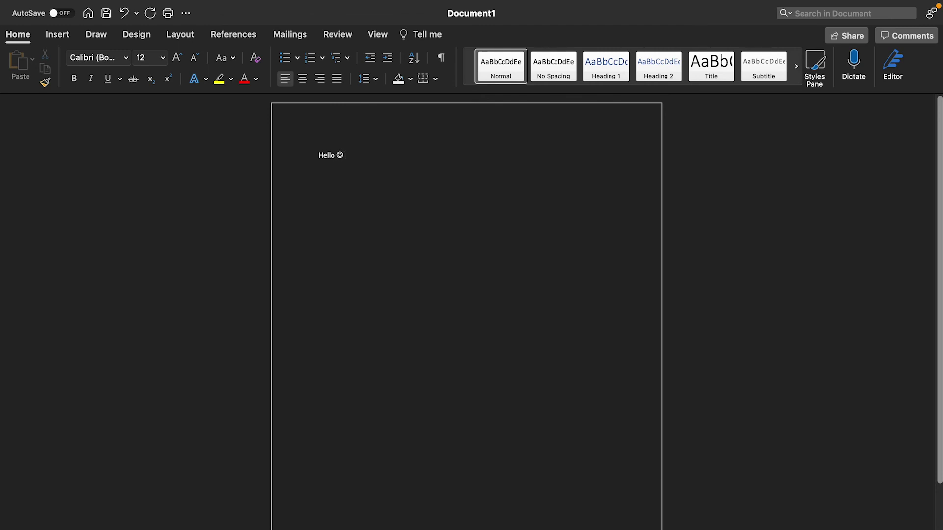